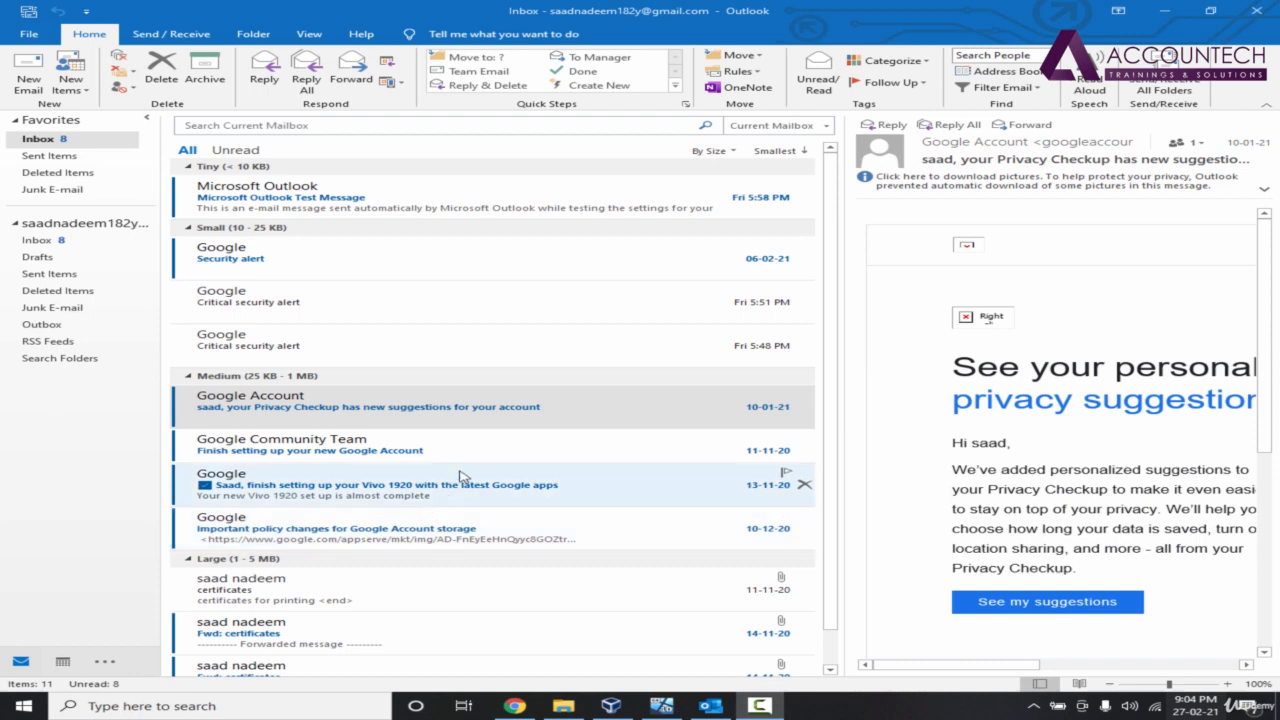
# Step: Set the maximum number of visible navigation items to 4 and widen the folder pane to fit them
pyautogui.click(470, 458)
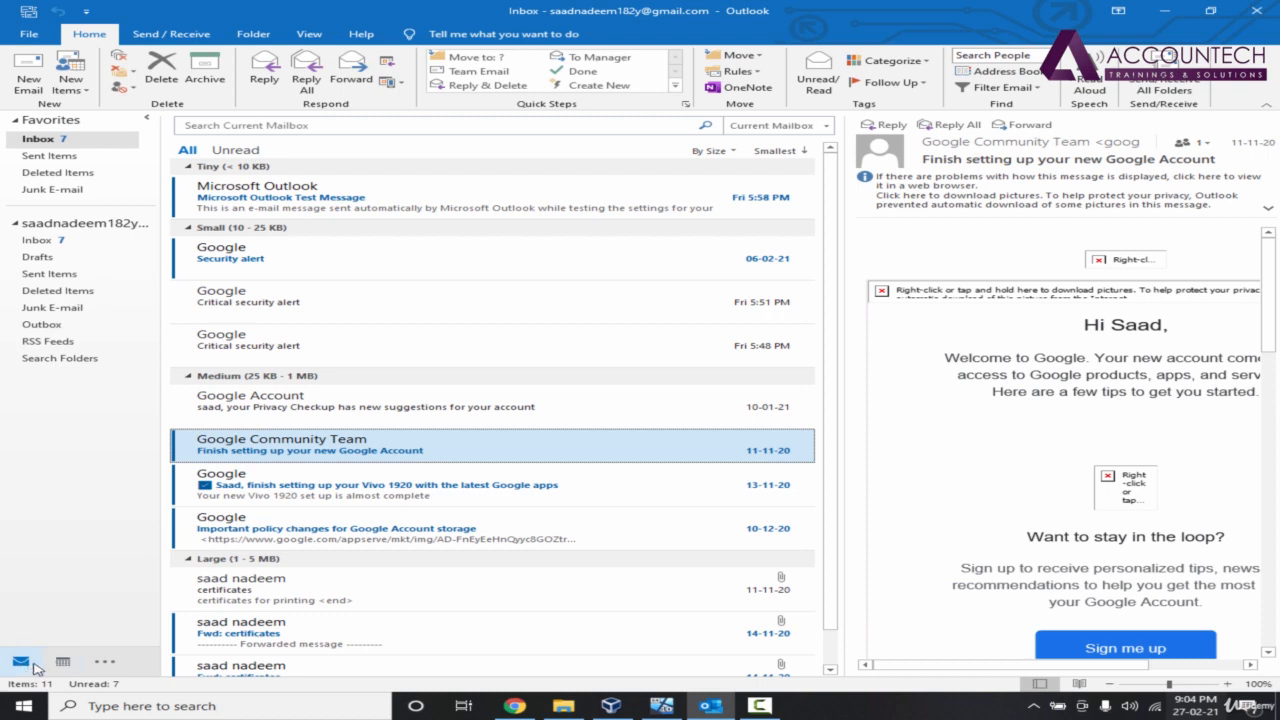
pyautogui.moveTo(62, 670)
pyautogui.click(105, 662)
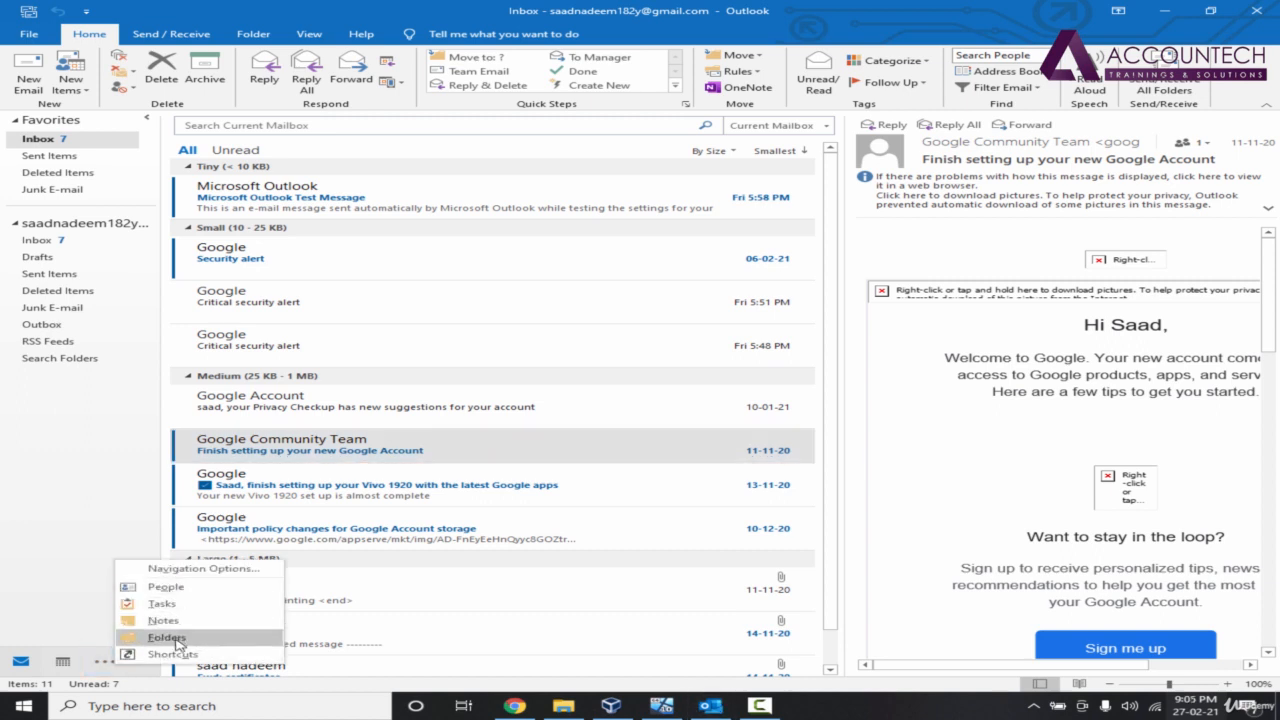
pyautogui.click(216, 574)
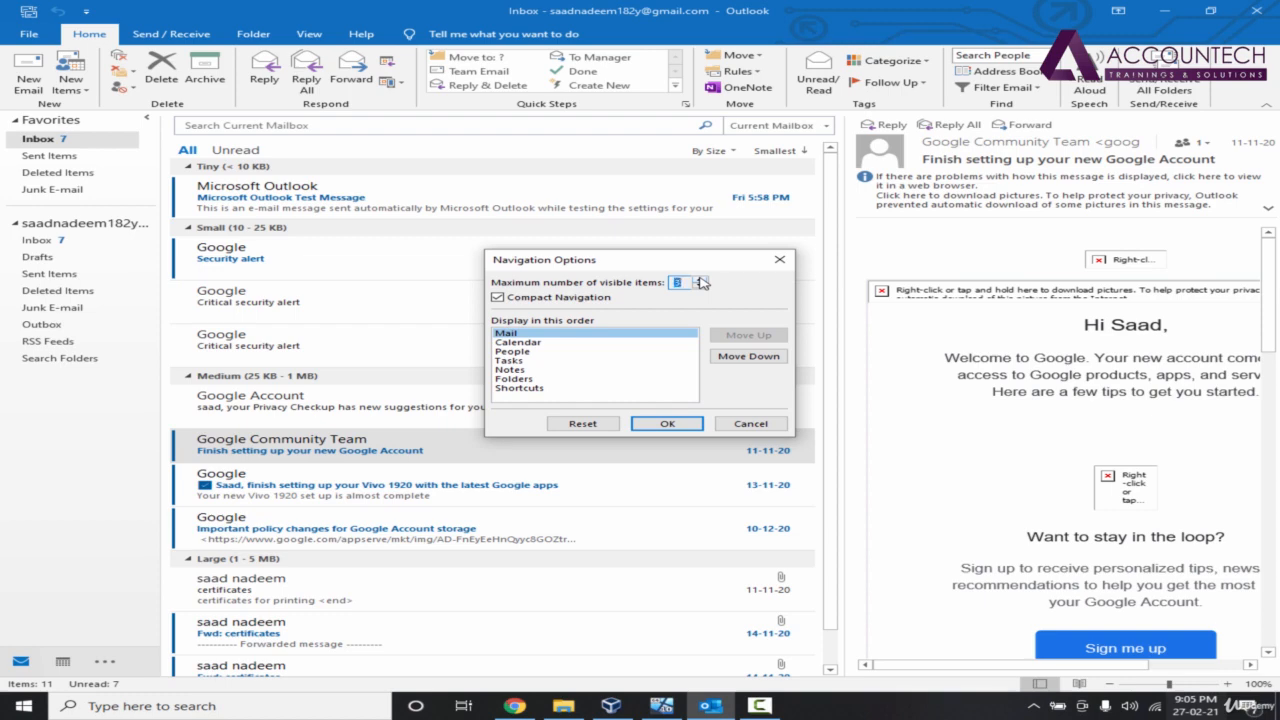
pyautogui.click(667, 424)
pyautogui.moveTo(164, 250); pyautogui.dragTo(283, 251)
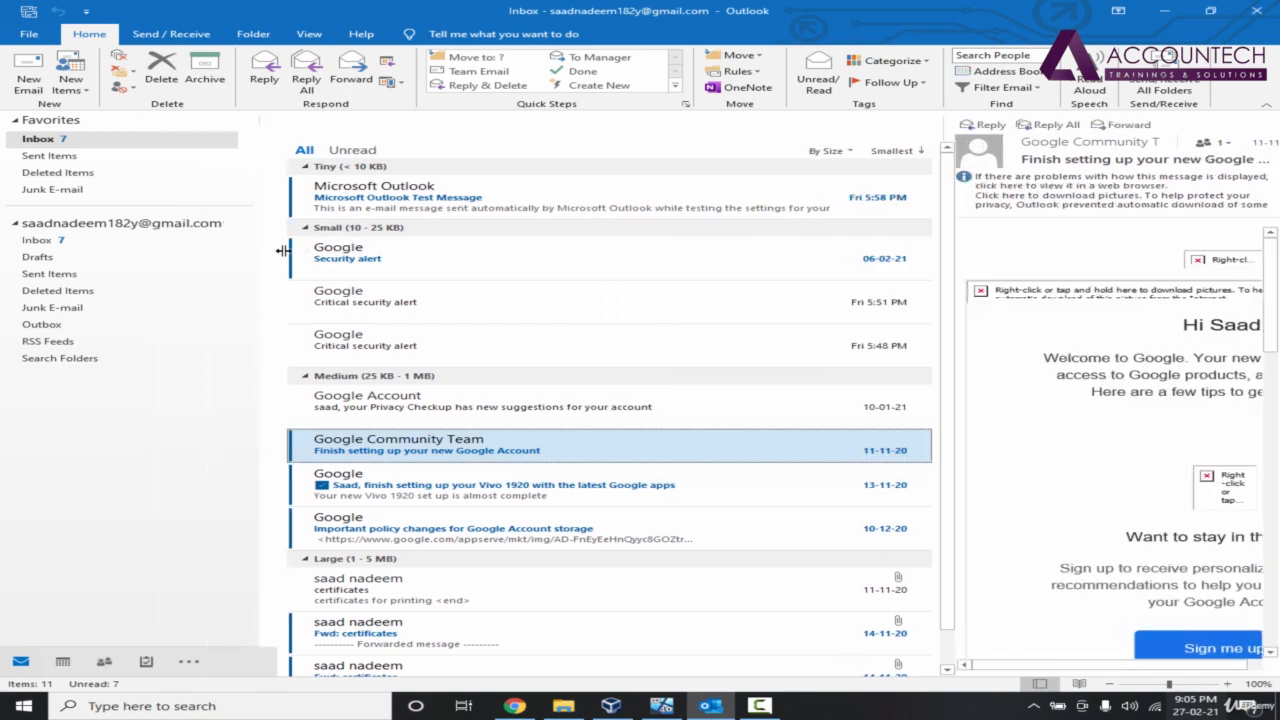
# Step: Raise the maximum number of visible navigation items to 5 and widen the folder pane slightly more
pyautogui.click(188, 662)
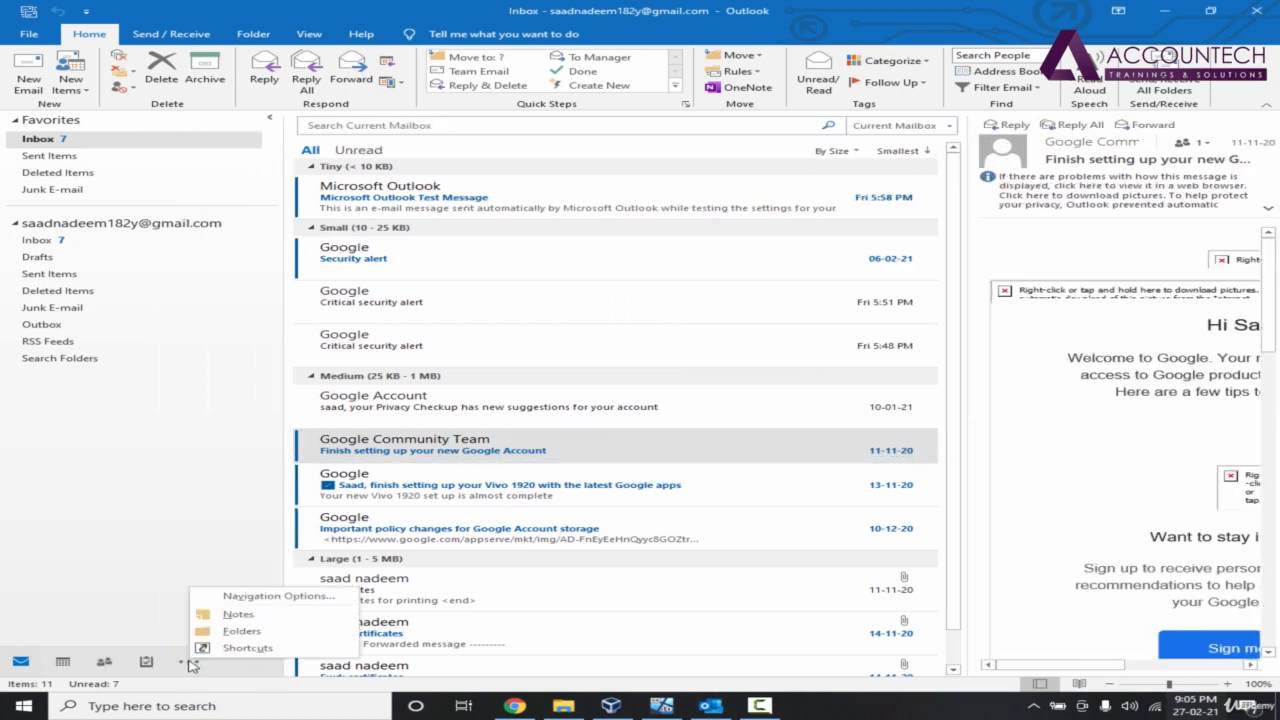
pyautogui.click(235, 595)
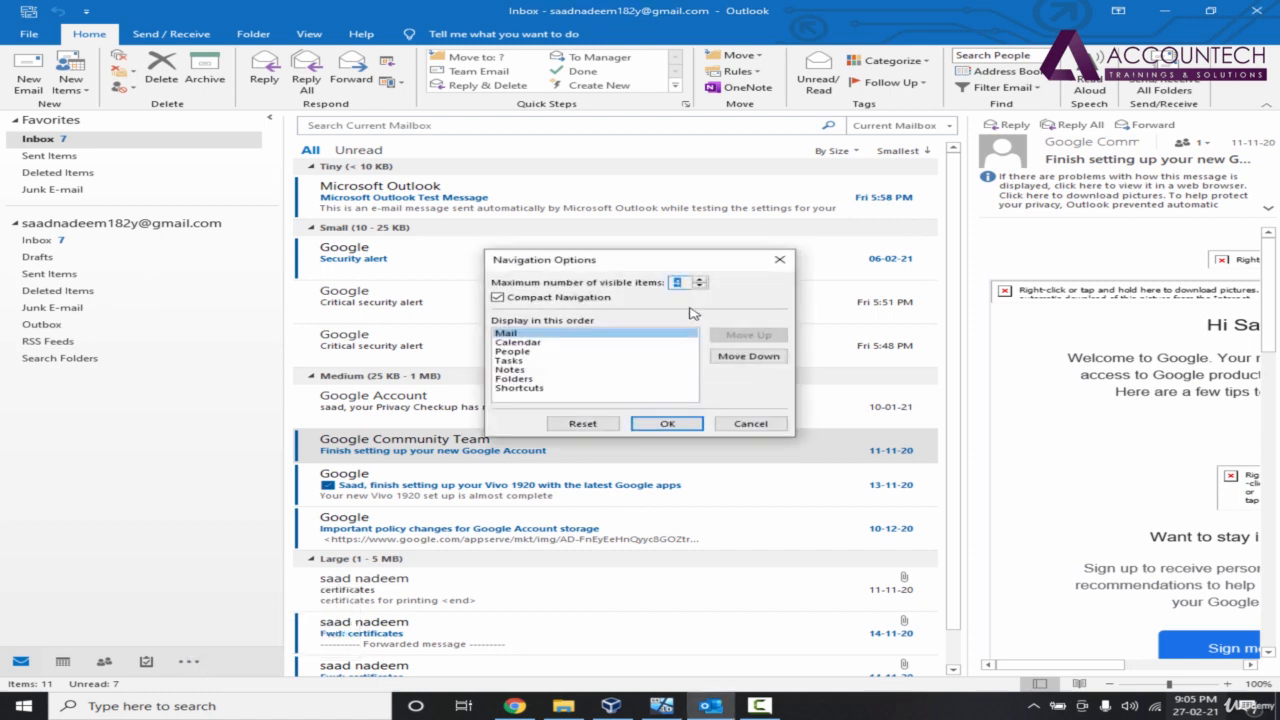
pyautogui.click(701, 279)
pyautogui.click(667, 424)
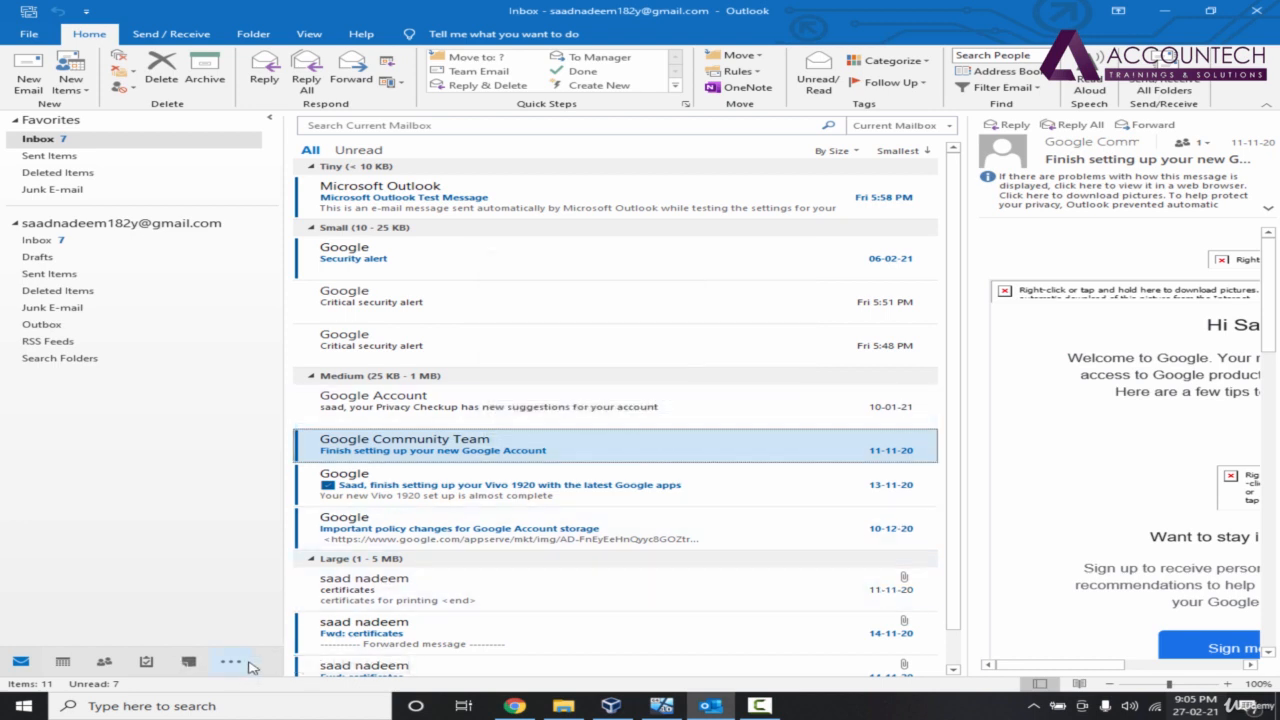
pyautogui.moveTo(284, 511); pyautogui.dragTo(392, 519)
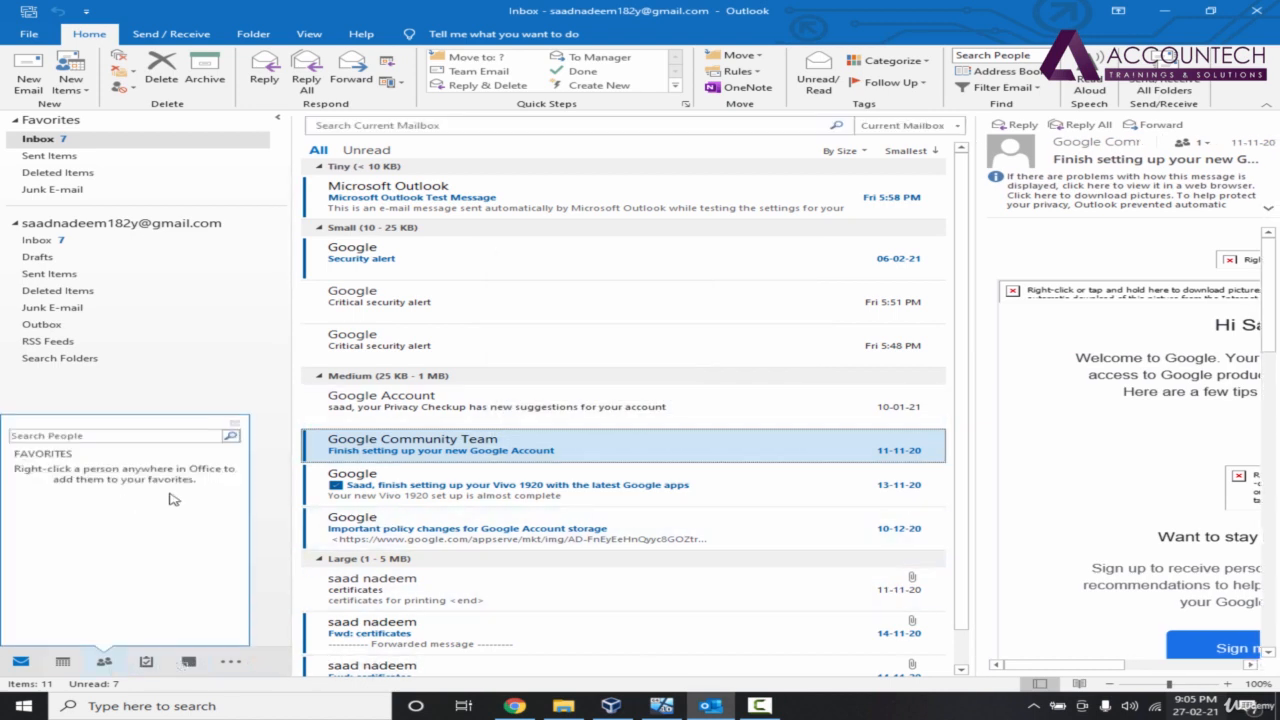
# Step: Create a calendar appointment from the inbox e-mail "Finish setting up your new Google Account" and maximize its window
pyautogui.click(196, 330)
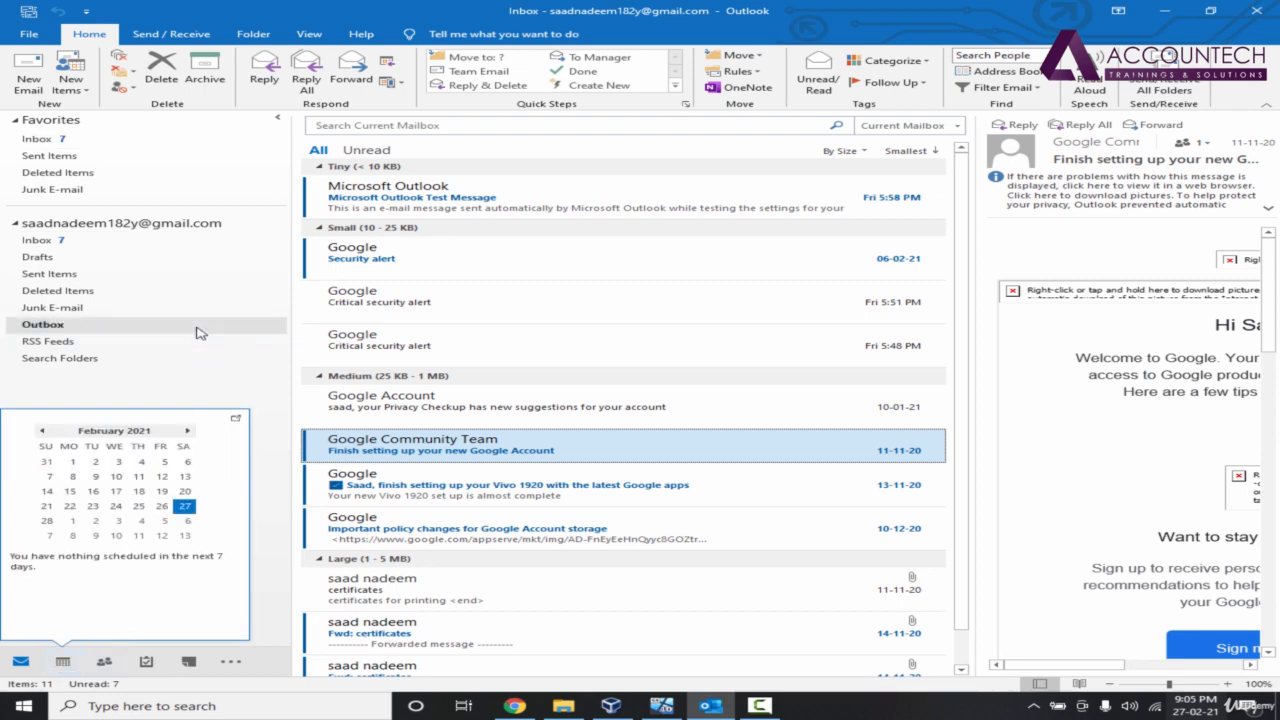
pyautogui.click(39, 243)
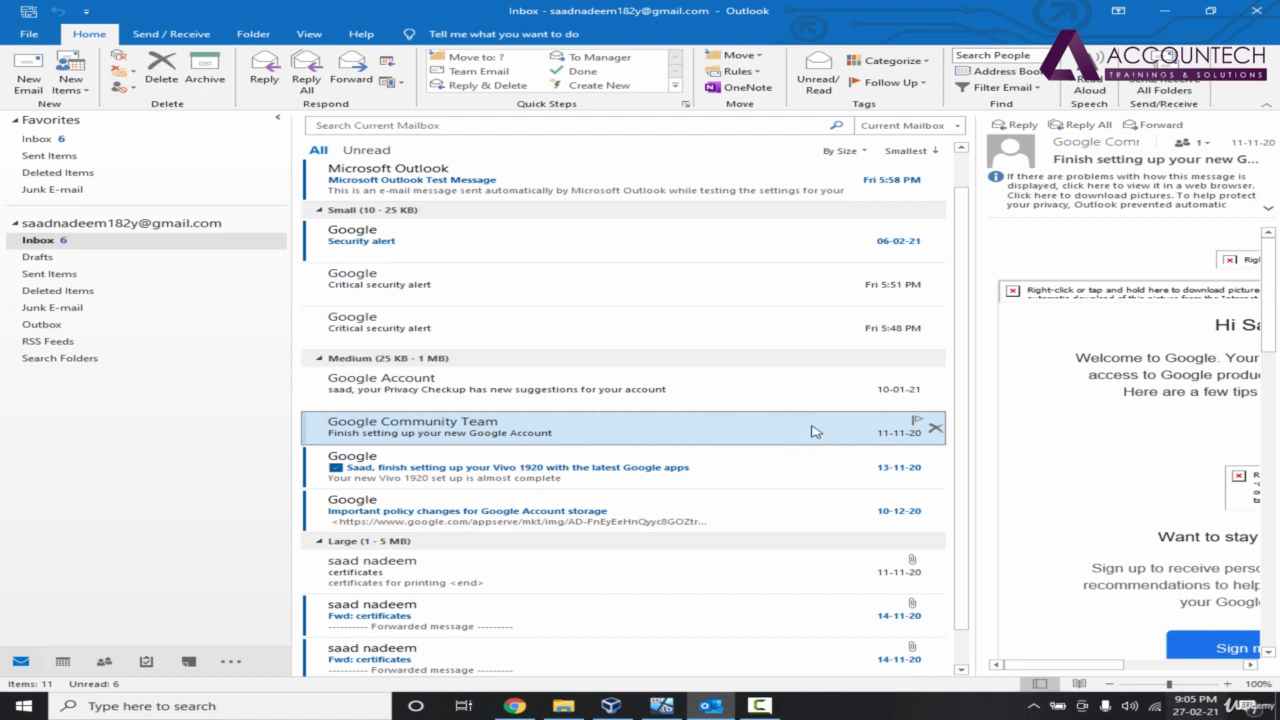
pyautogui.moveTo(820, 431); pyautogui.dragTo(63, 665)
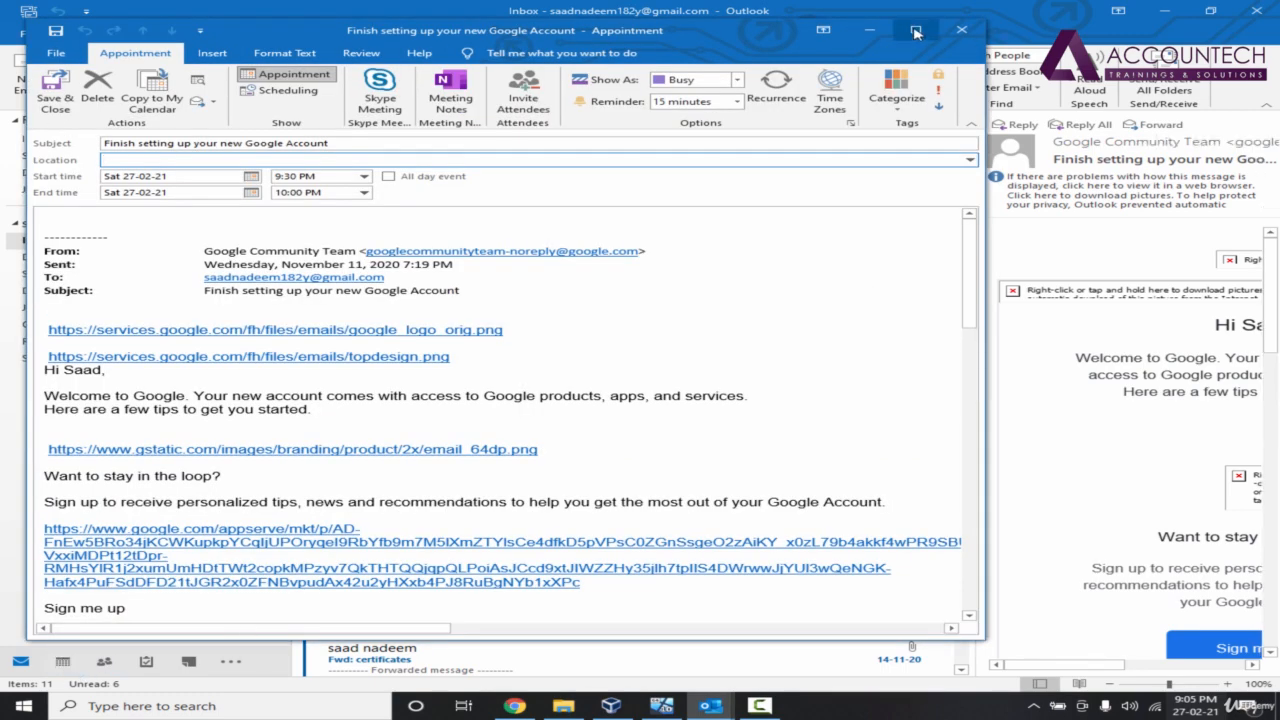
pyautogui.click(915, 30)
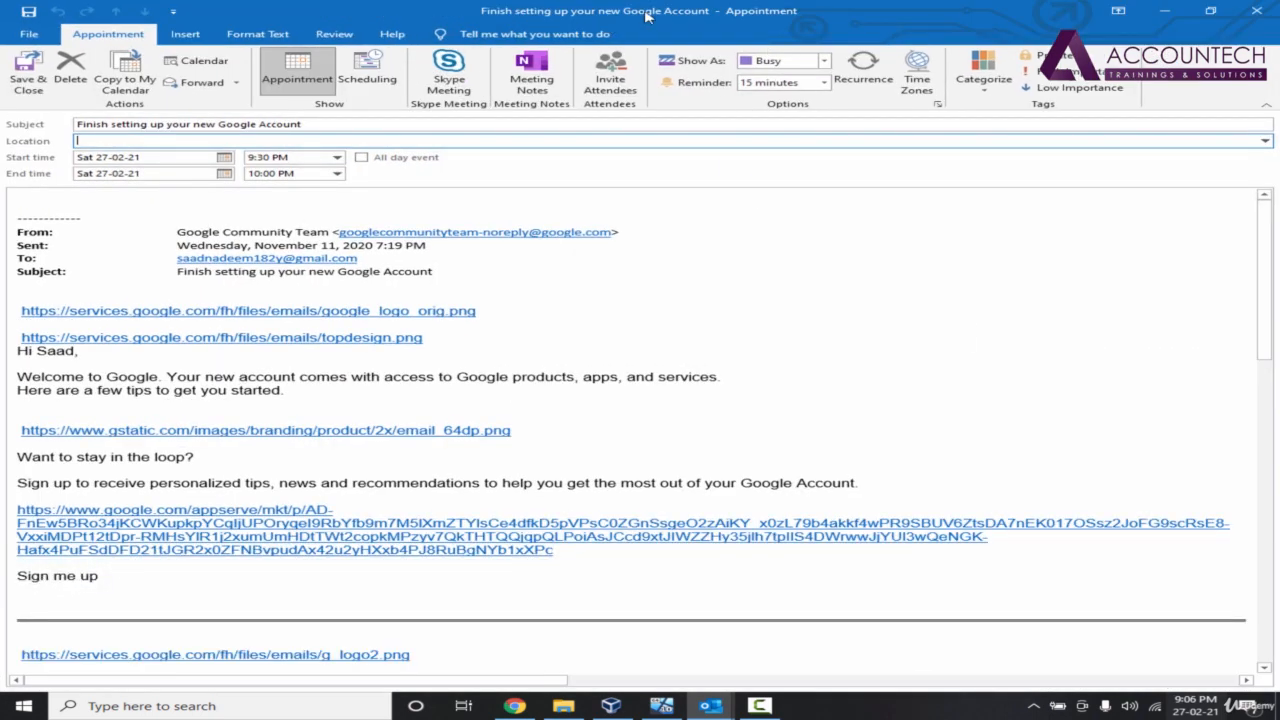
# Step: Change the appointment's subject to "Community Meeting at google" and enter "Defence Lahore" as its location
pyautogui.click(101, 138)
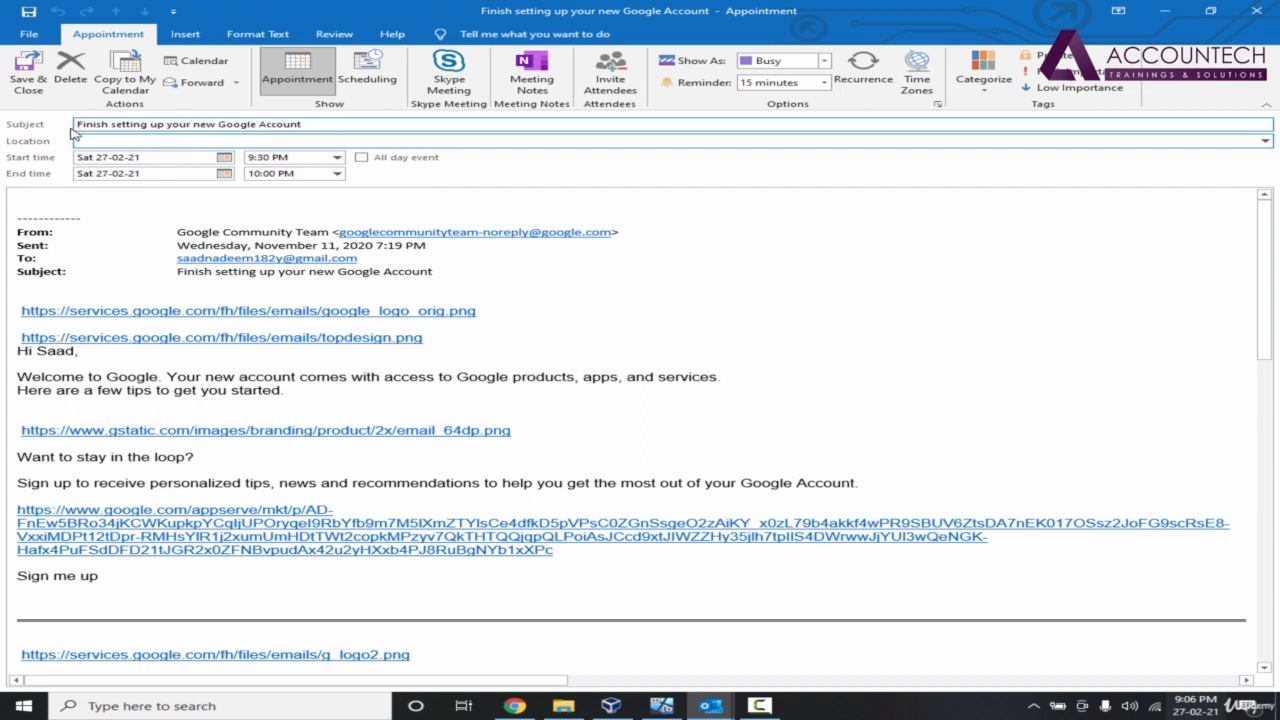
pyautogui.tripleClick(330, 126)
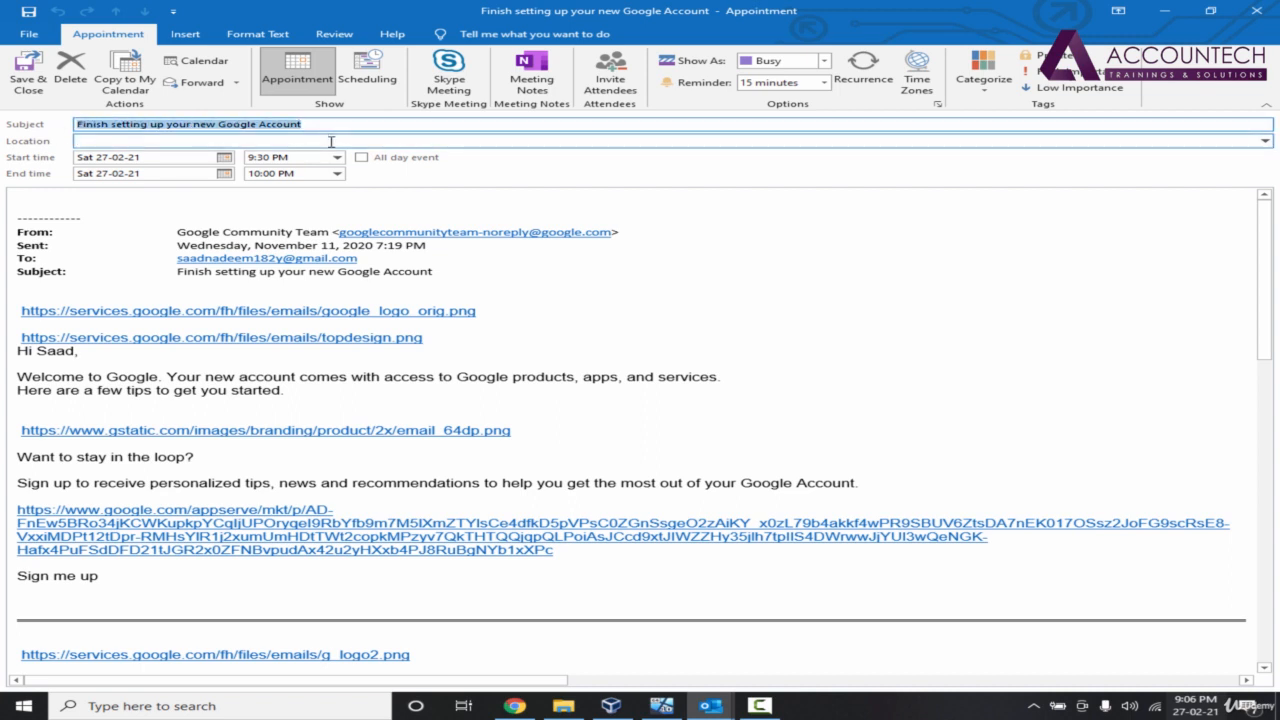
pyautogui.write('Community Meeting at google')
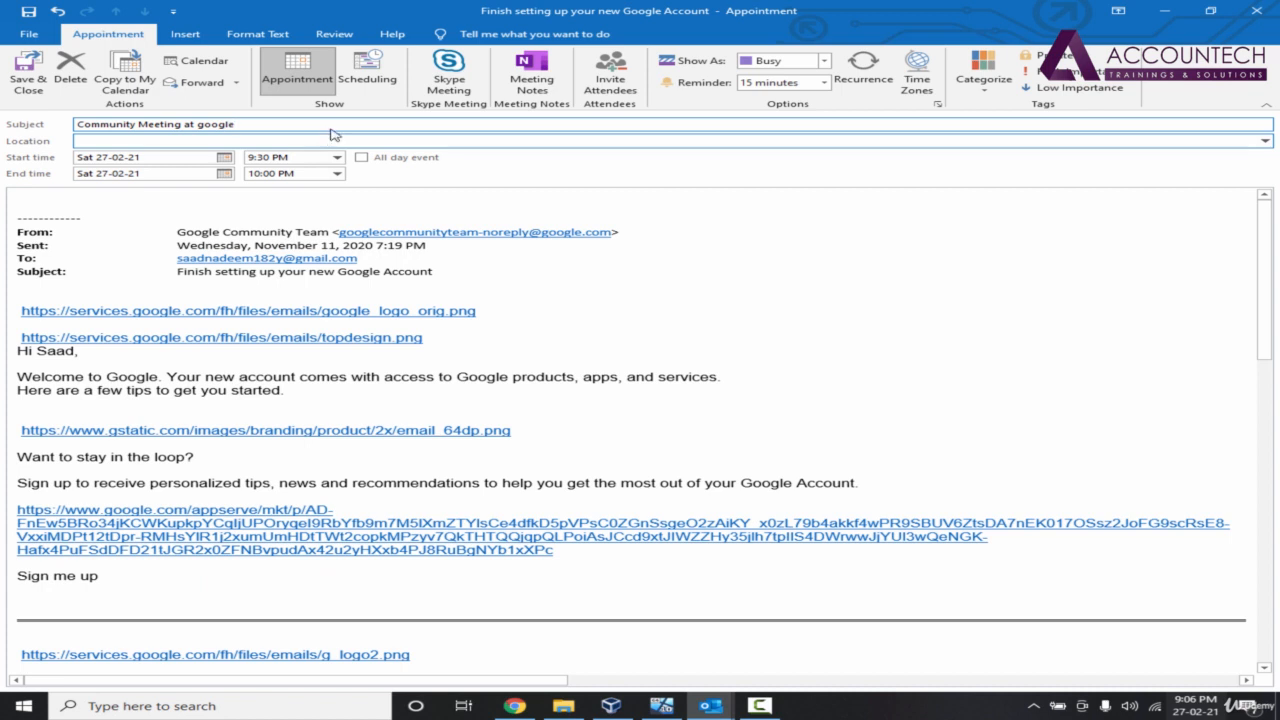
pyautogui.click(397, 141)
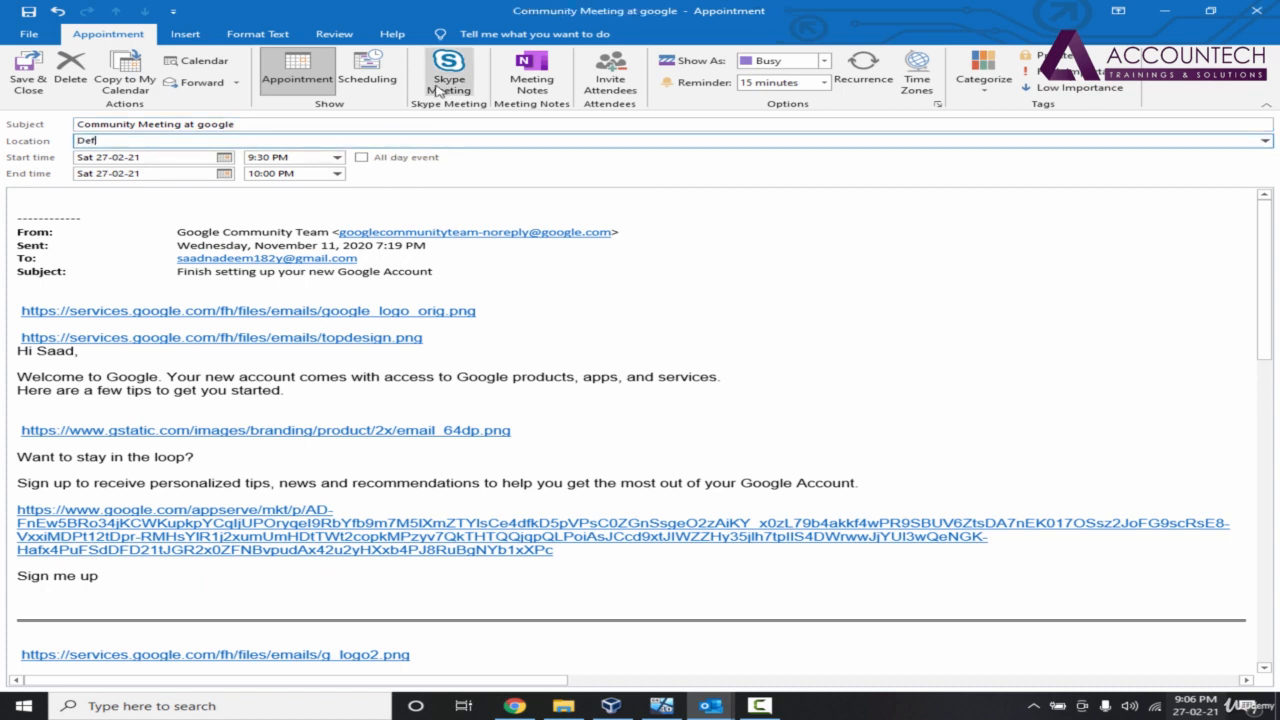
pyautogui.write('Defence Lahore')
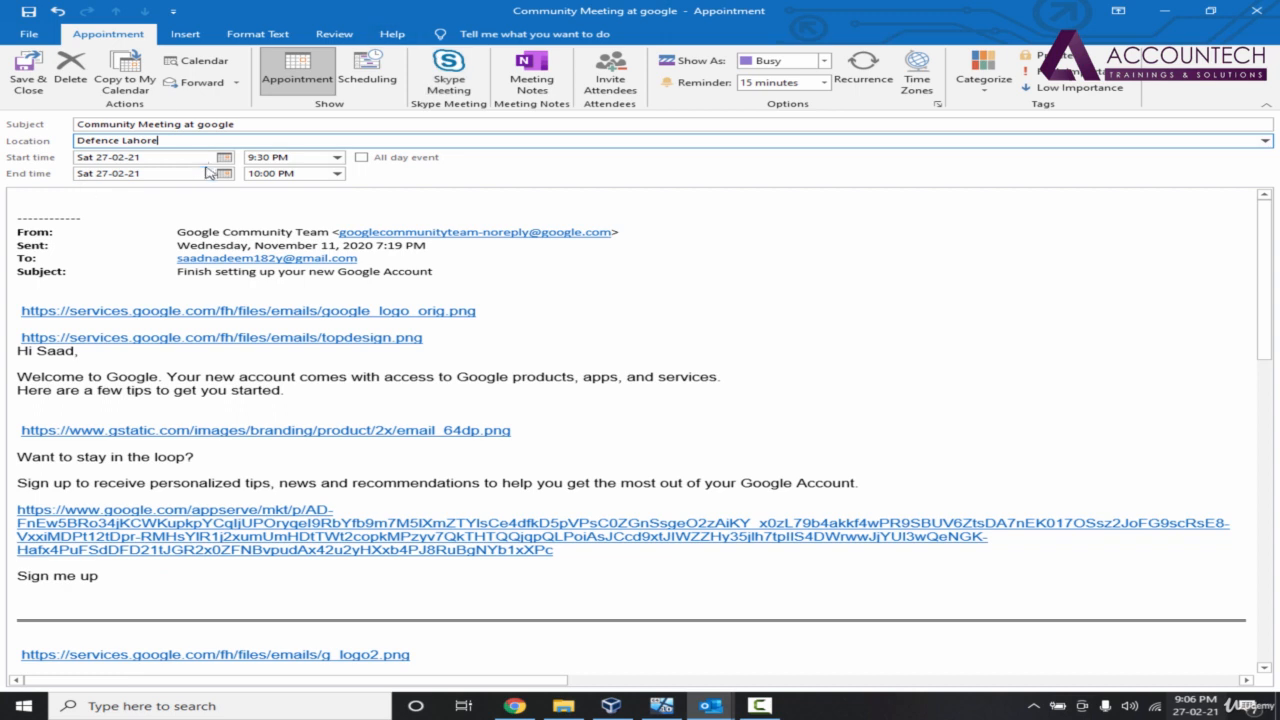
# Step: Set the appointment's start date to Sunday 28-02-21, then save and close the appointment
pyautogui.click(224, 157)
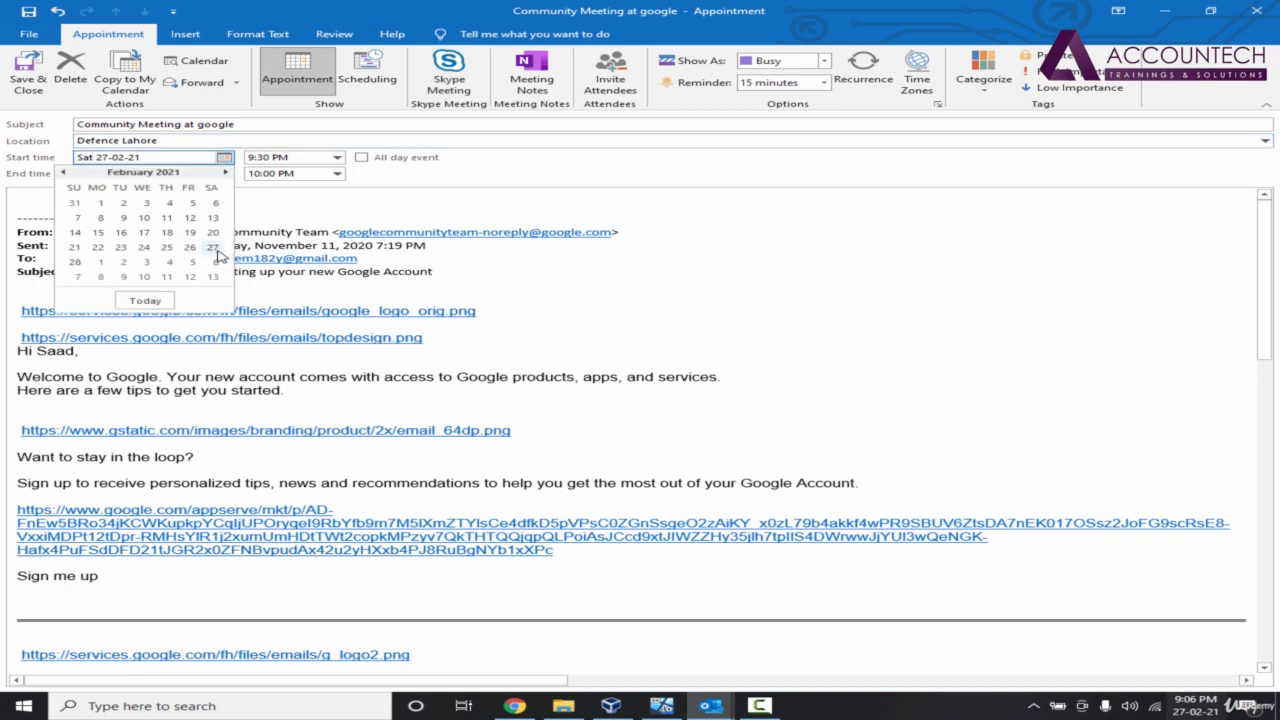
pyautogui.click(214, 248)
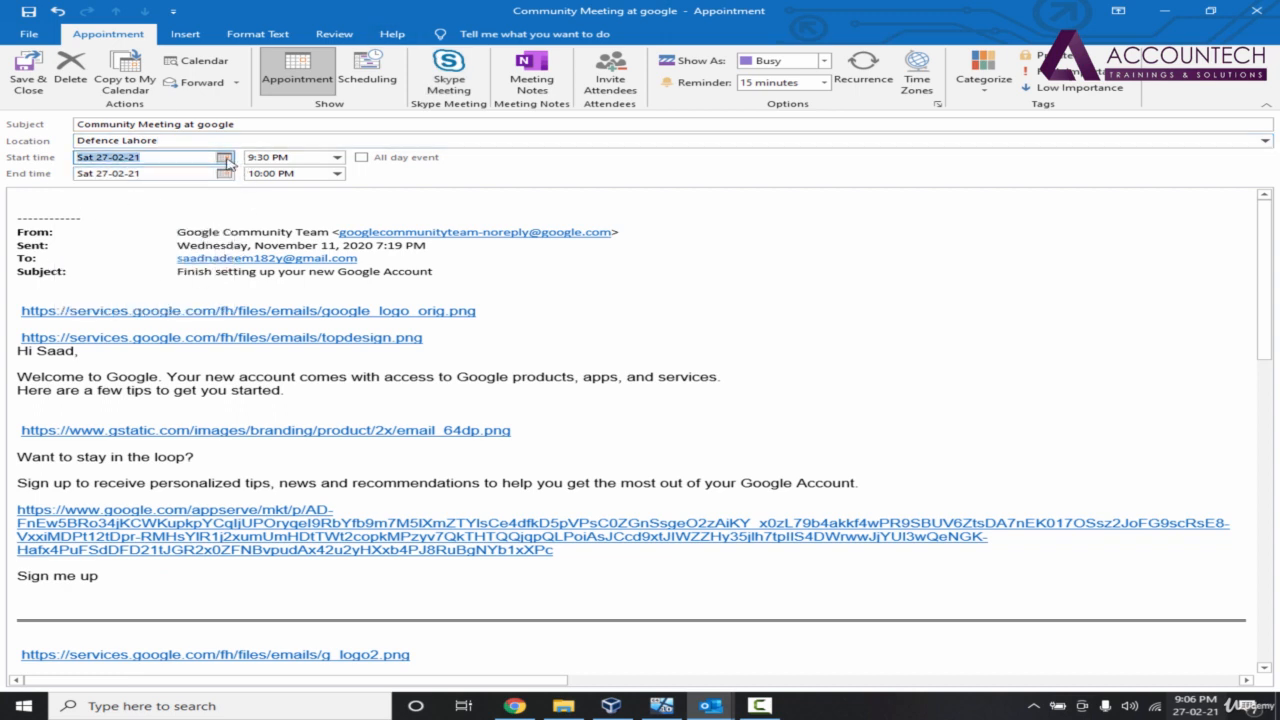
pyautogui.click(225, 158)
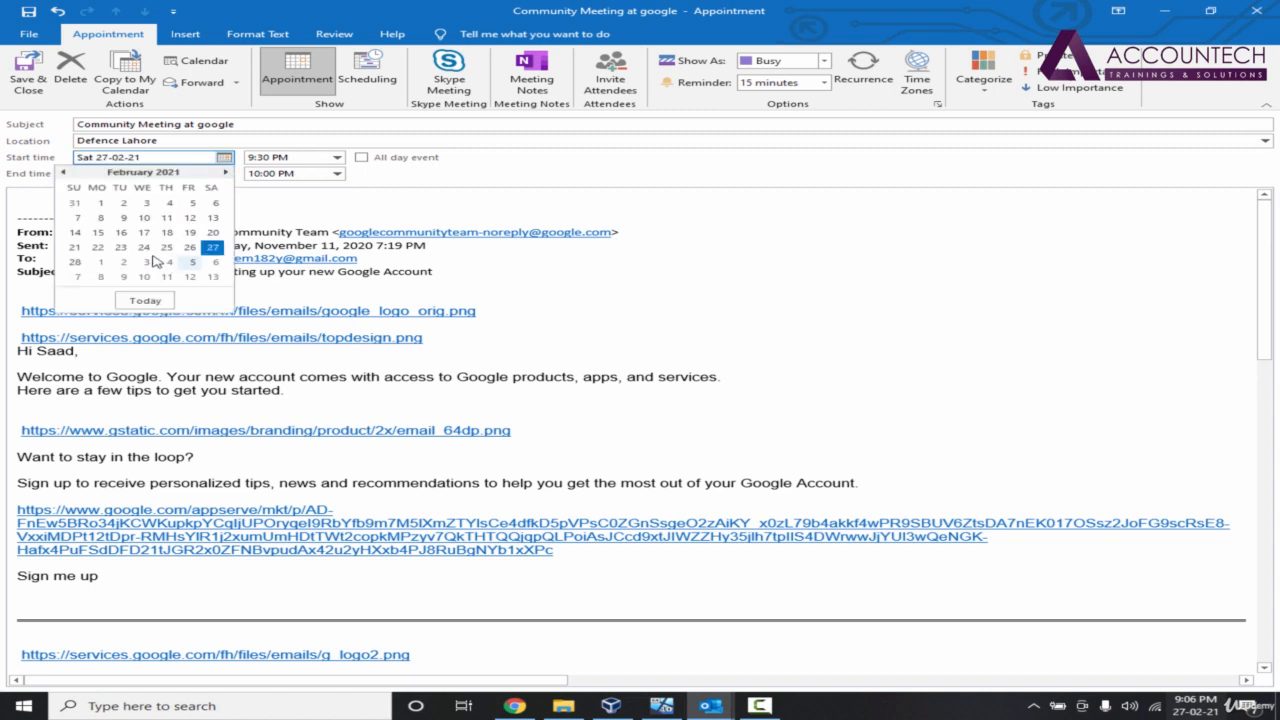
pyautogui.click(74, 262)
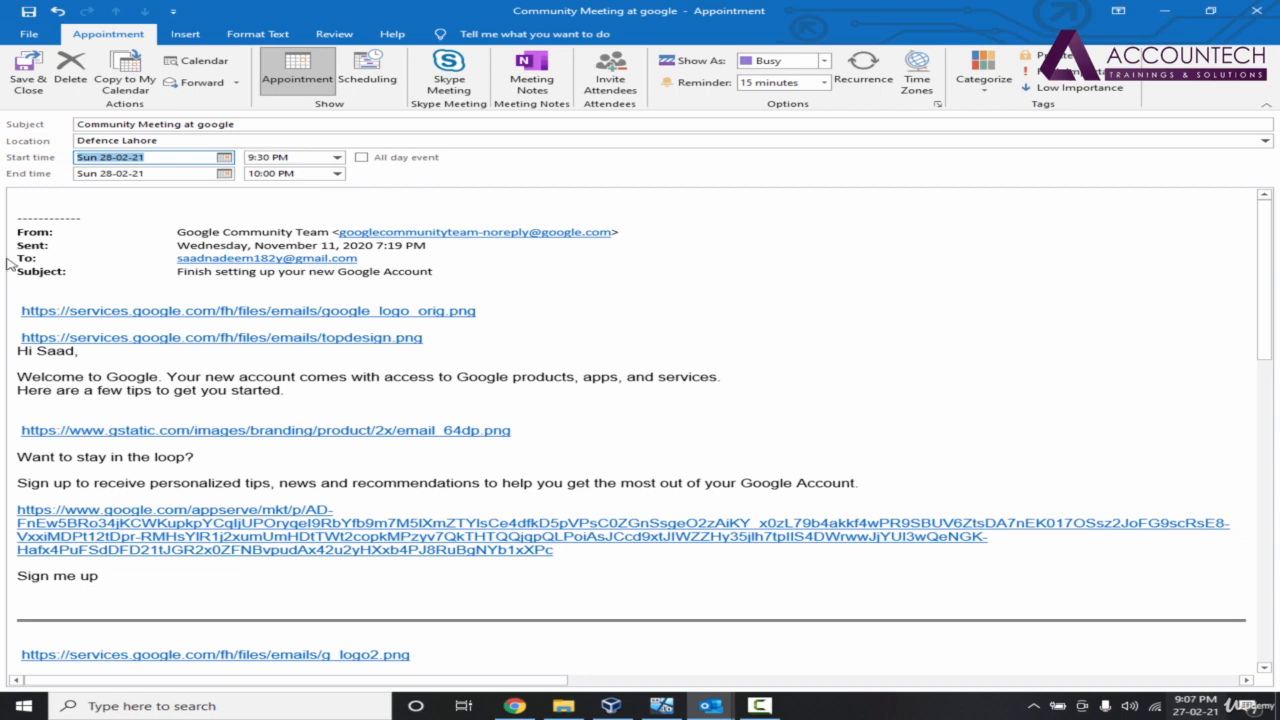
pyautogui.click(48, 201)
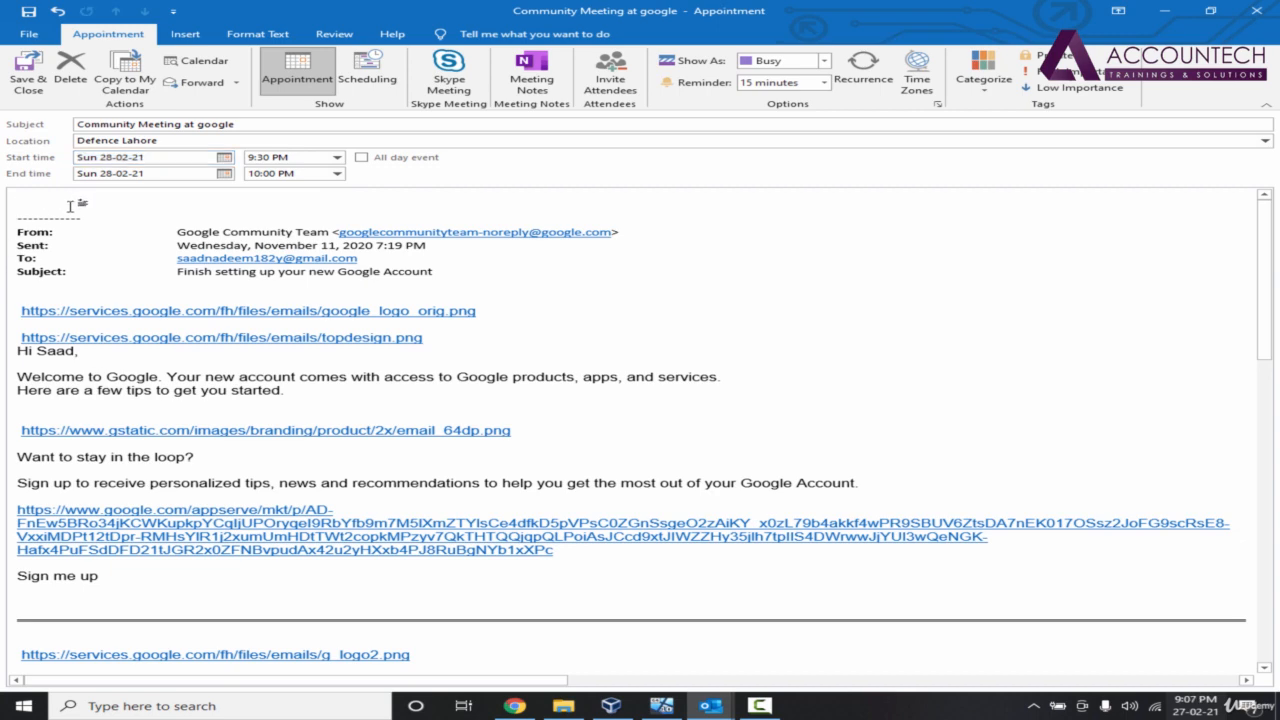
pyautogui.click(28, 72)
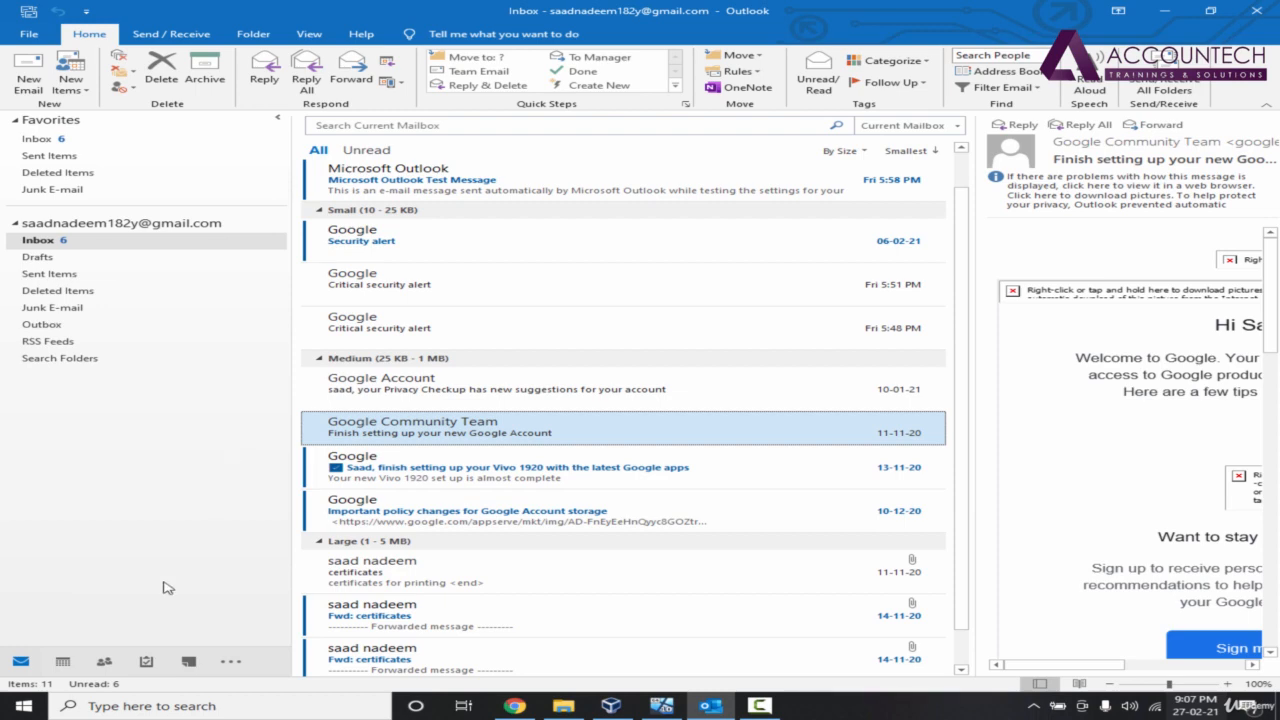
# Step: Review the Community Meeting appointment on 28 February in the calendar by opening its details and closing them again
pyautogui.click(62, 664)
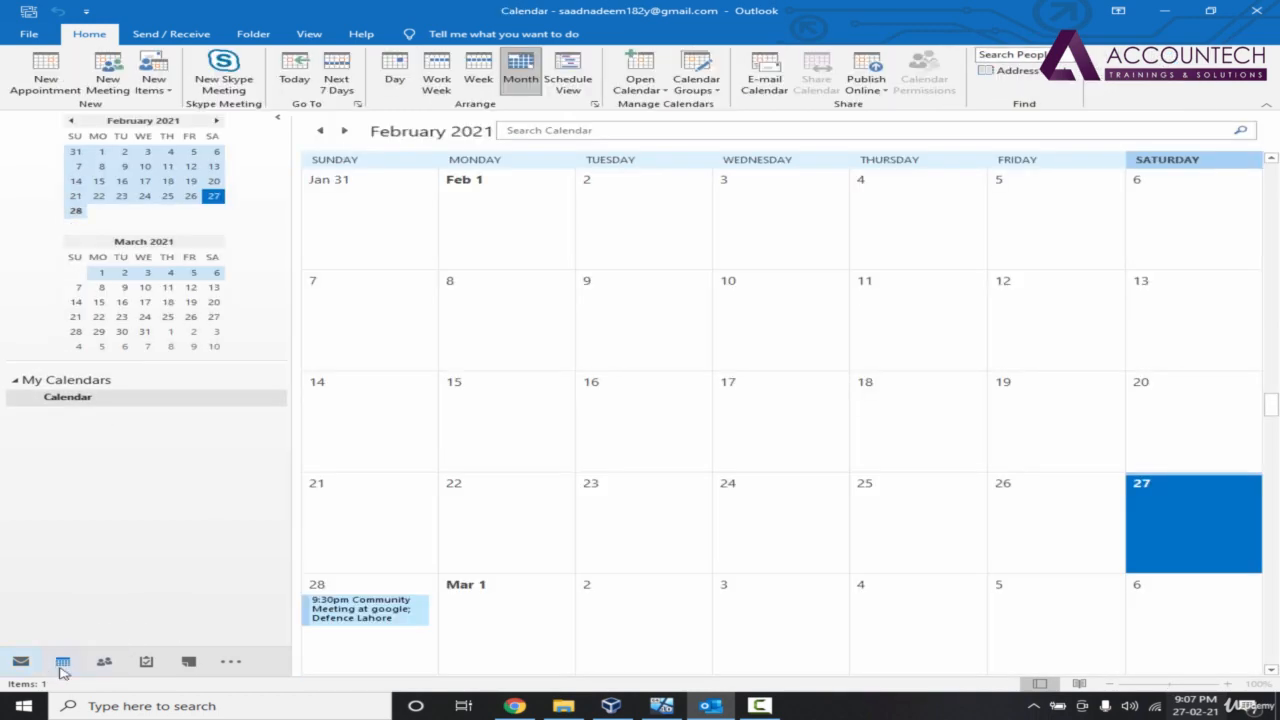
pyautogui.moveTo(62, 667)
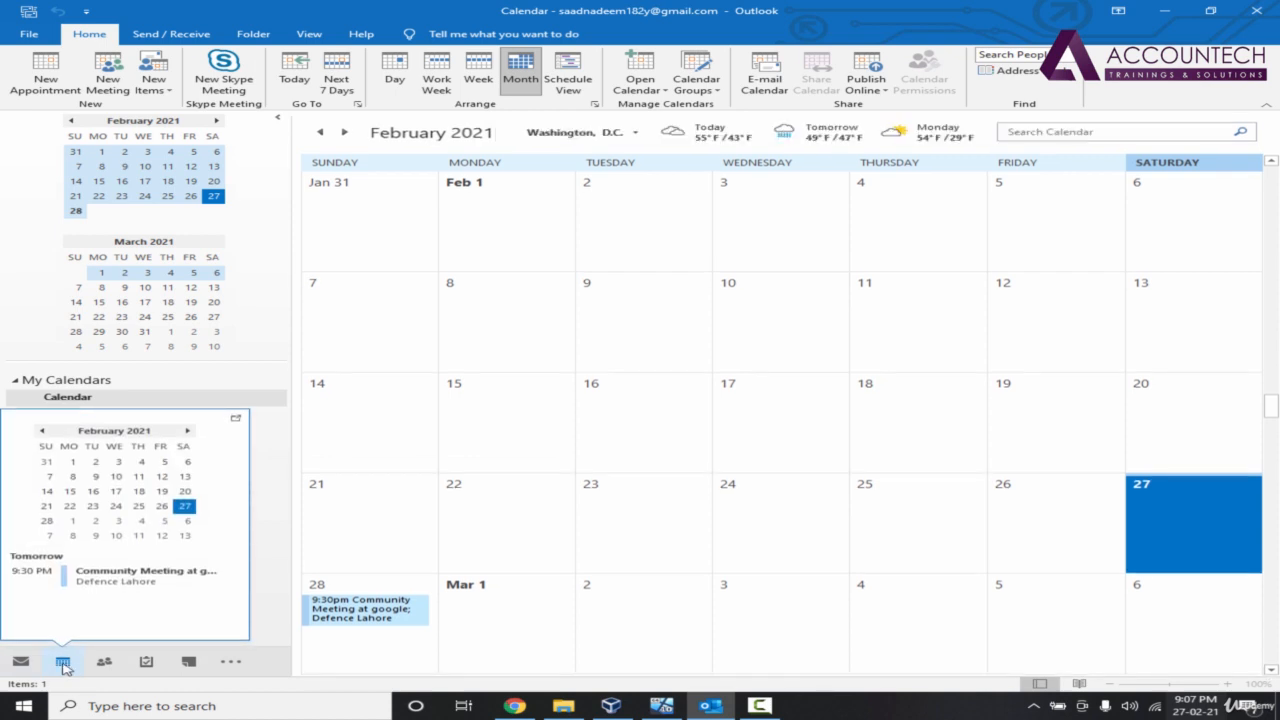
pyautogui.click(369, 588)
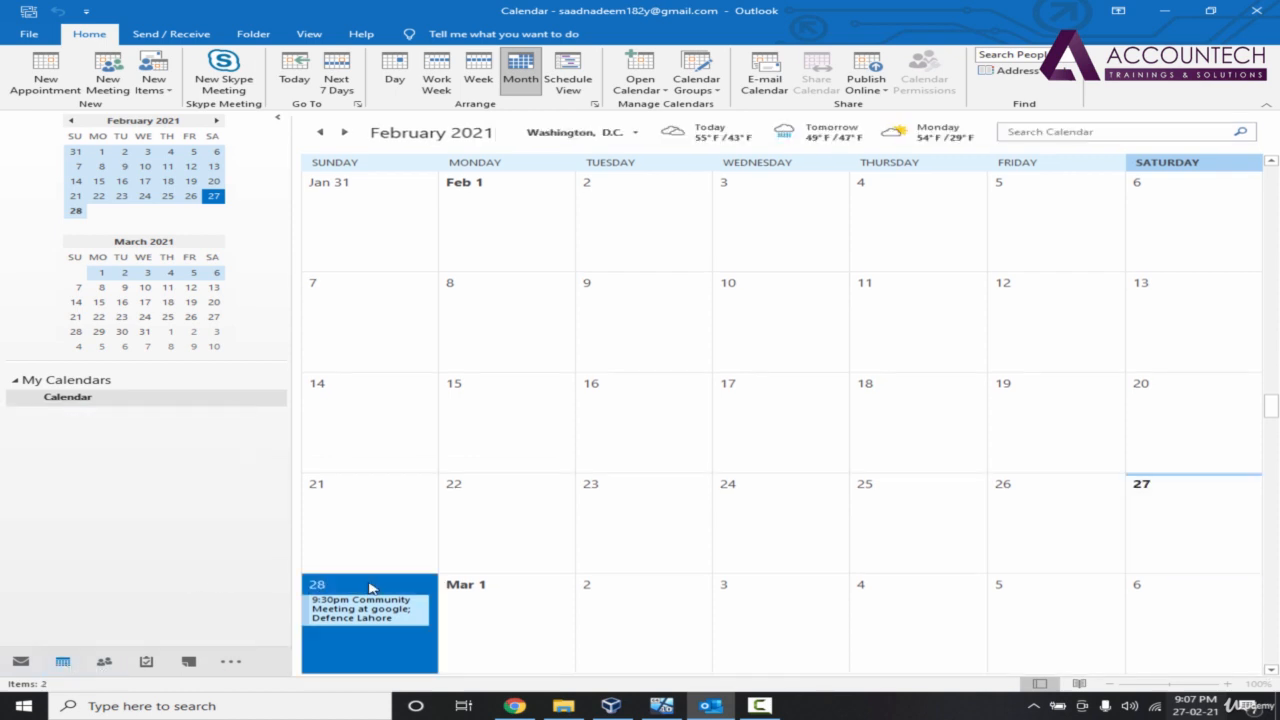
pyautogui.click(370, 588)
pyautogui.write('9:30pm Community Meeting at google; Defence Lahore')
pyautogui.click(190, 616)
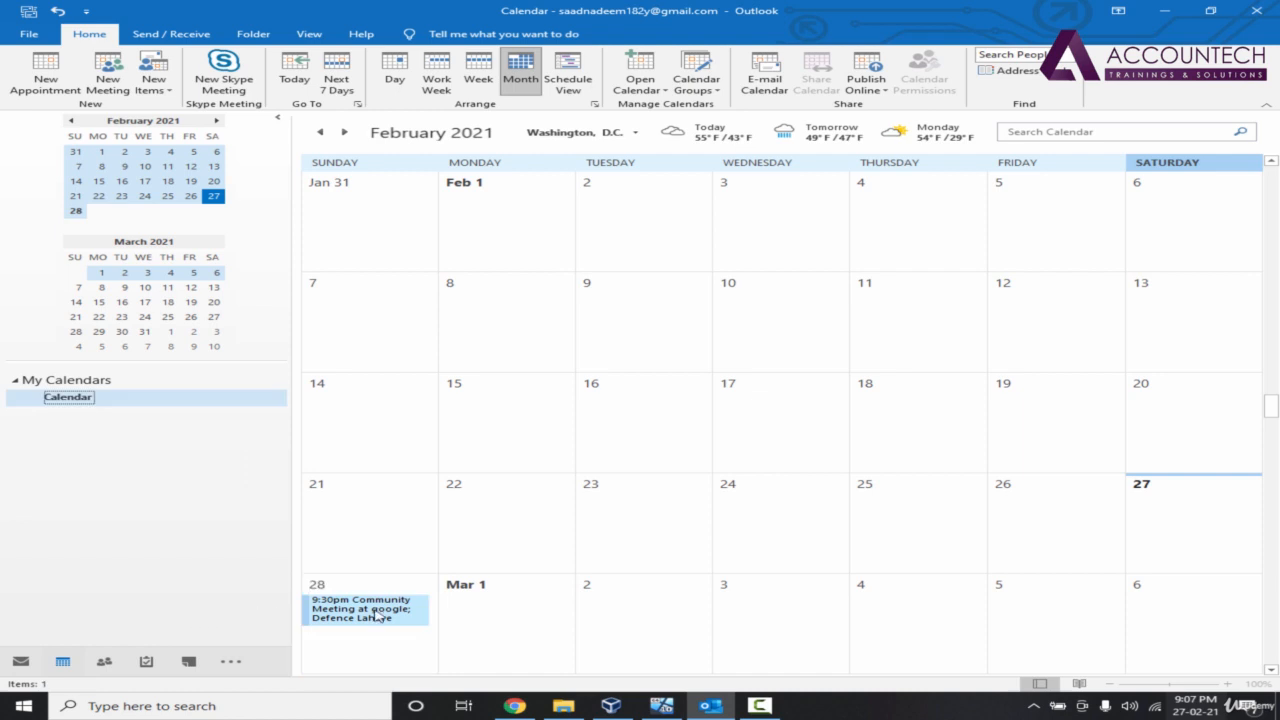
pyautogui.click(374, 609)
pyautogui.doubleClick(374, 609)
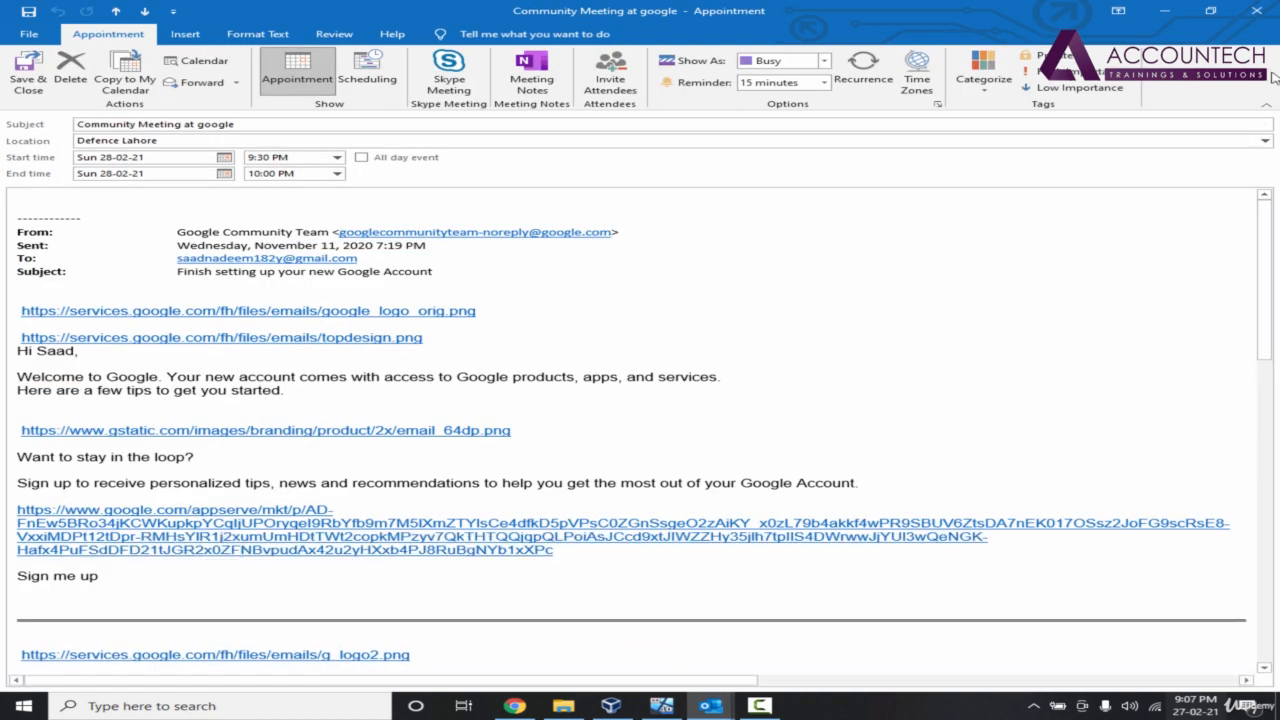
pyautogui.click(1256, 10)
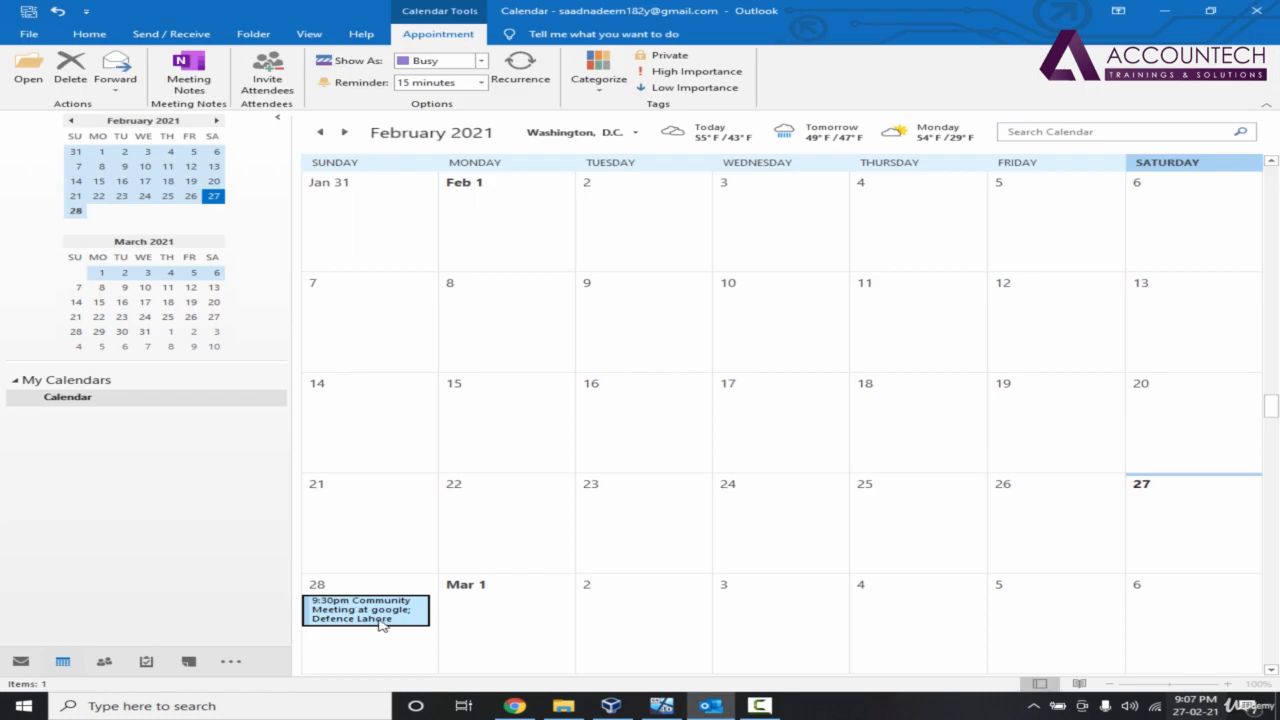
# Step: Reopen the Community Meeting appointment and reschedule its start to Saturday 27-02-21 at 9:00 PM
pyautogui.moveTo(385, 621)
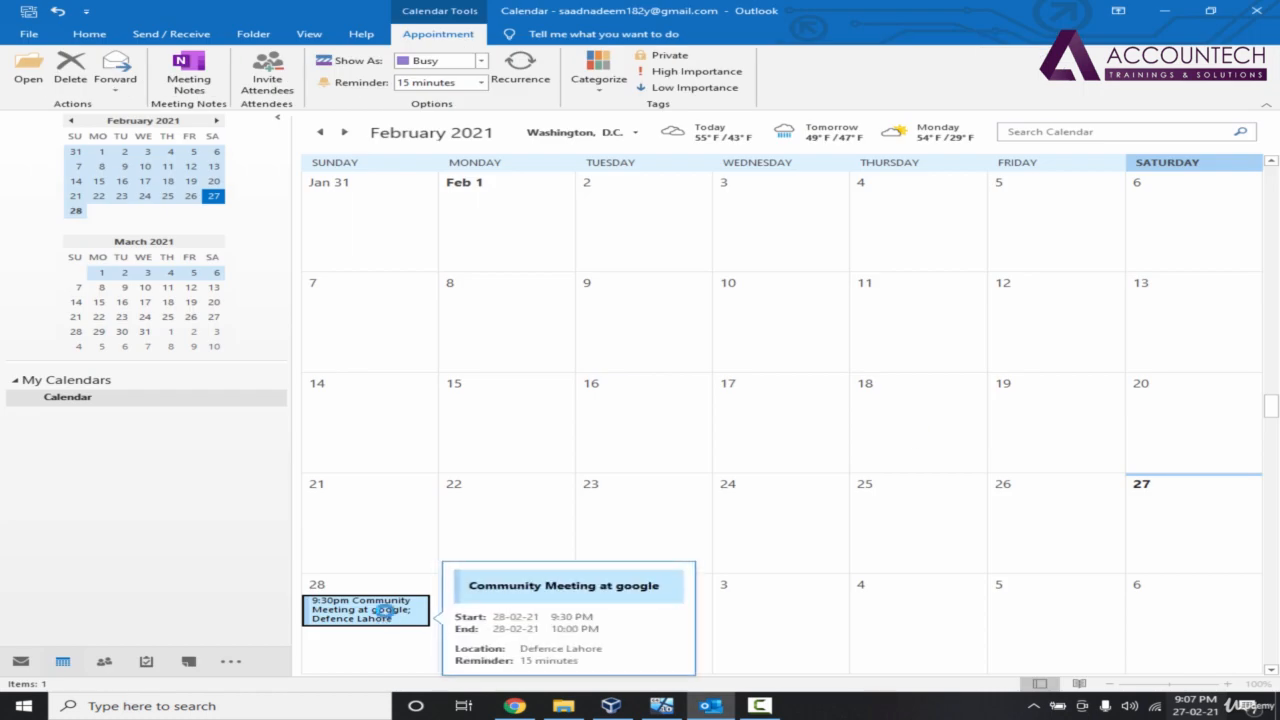
pyautogui.doubleClick(388, 617)
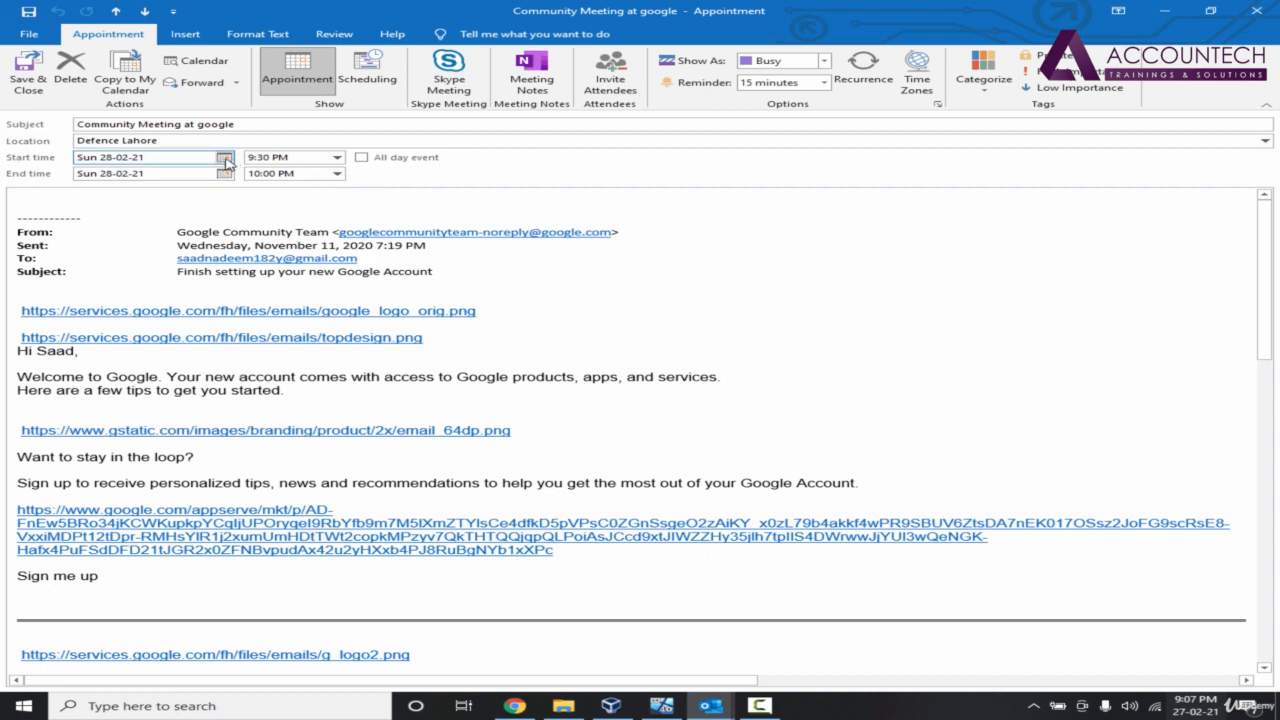
pyautogui.click(226, 162)
pyautogui.click(193, 249)
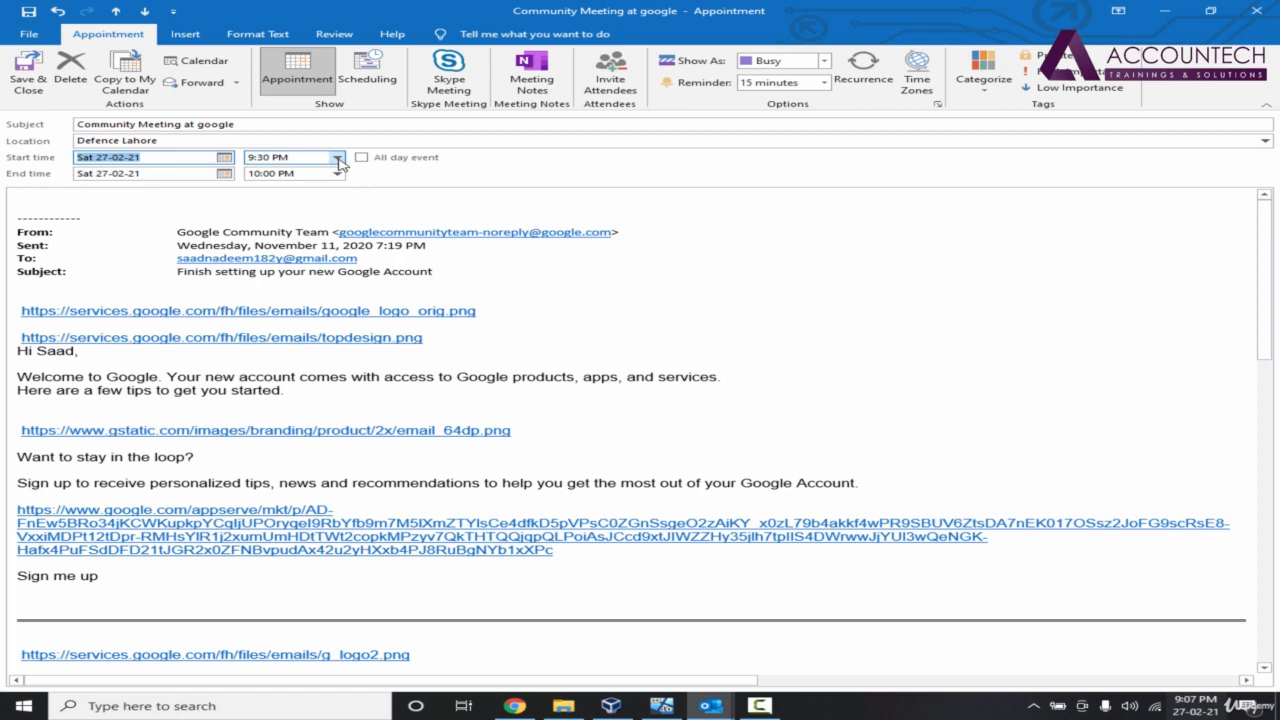
pyautogui.click(338, 158)
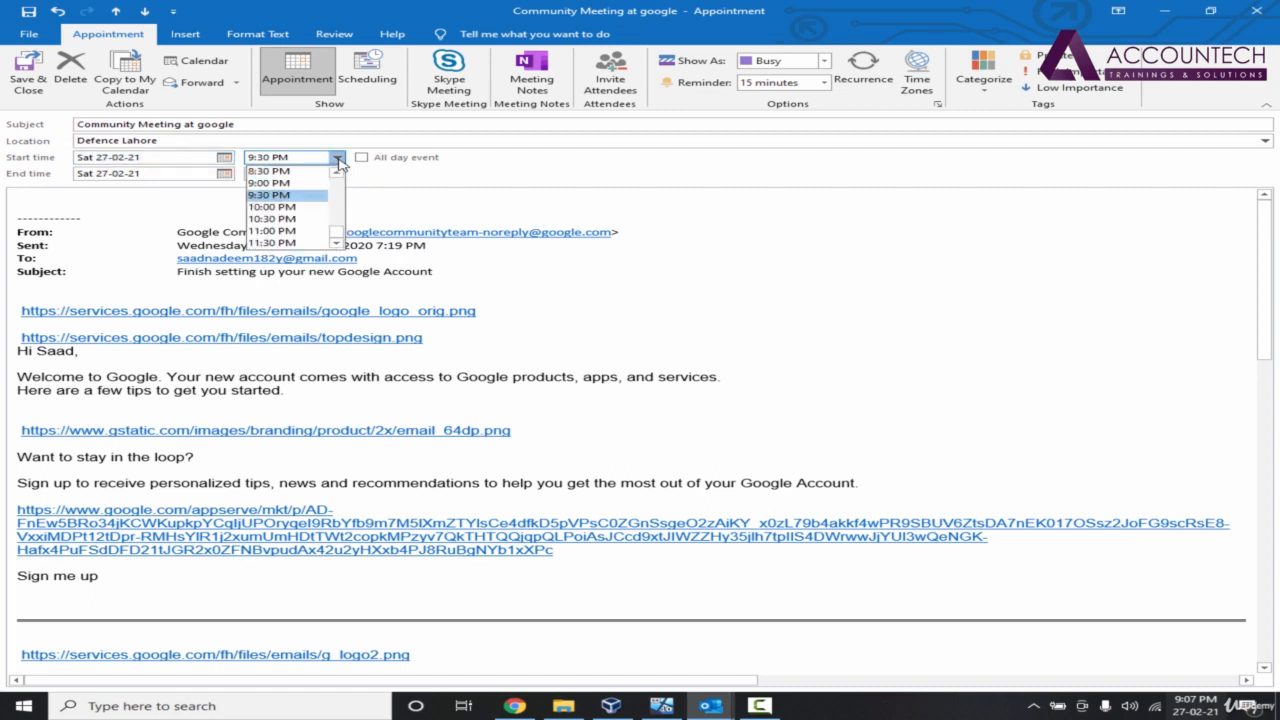
pyautogui.click(294, 184)
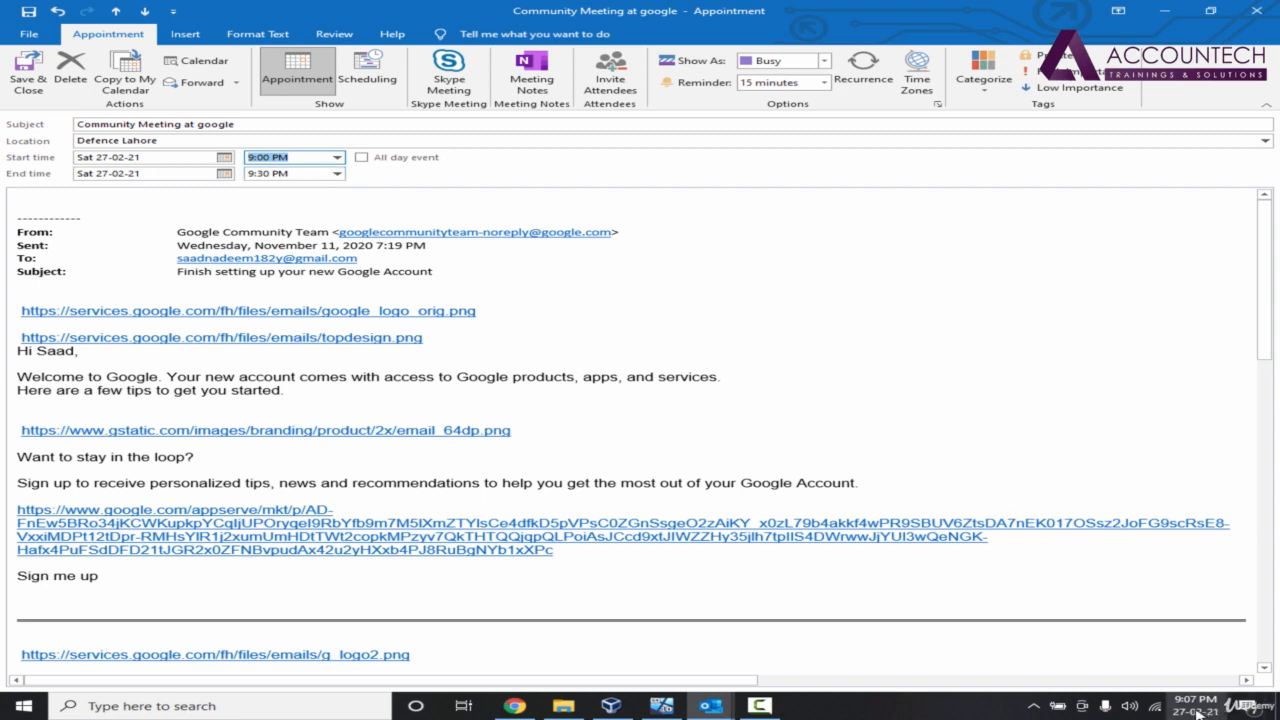
pyautogui.moveTo(1211, 709)
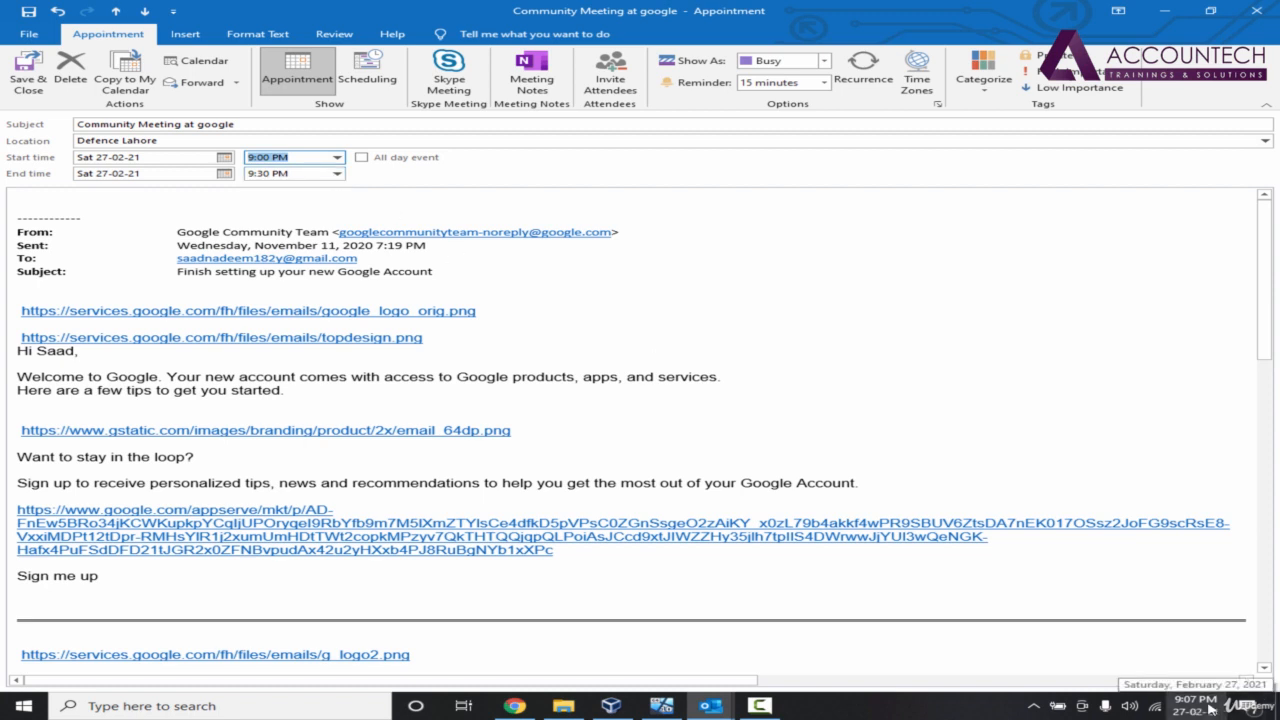
# Step: Save and close the rescheduled appointment, and close its reminder window in the inbox without dismissing or snoozing it
pyautogui.click(26, 76)
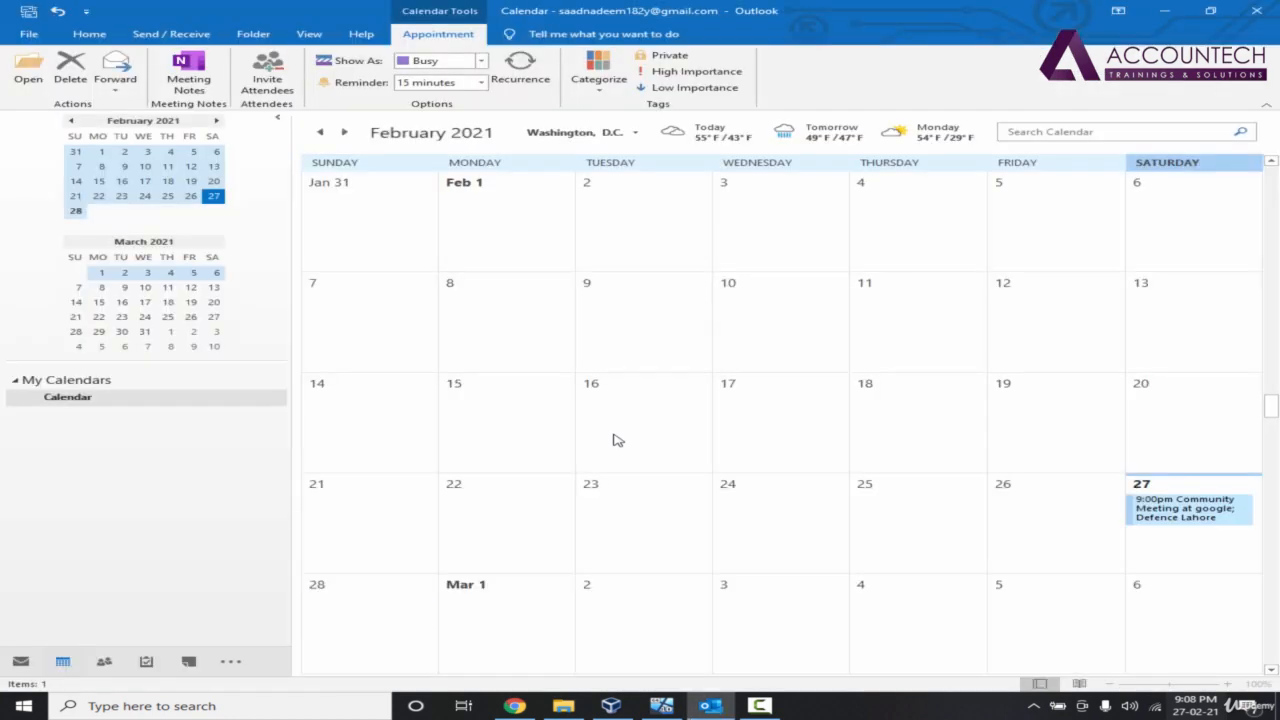
pyautogui.click(20, 661)
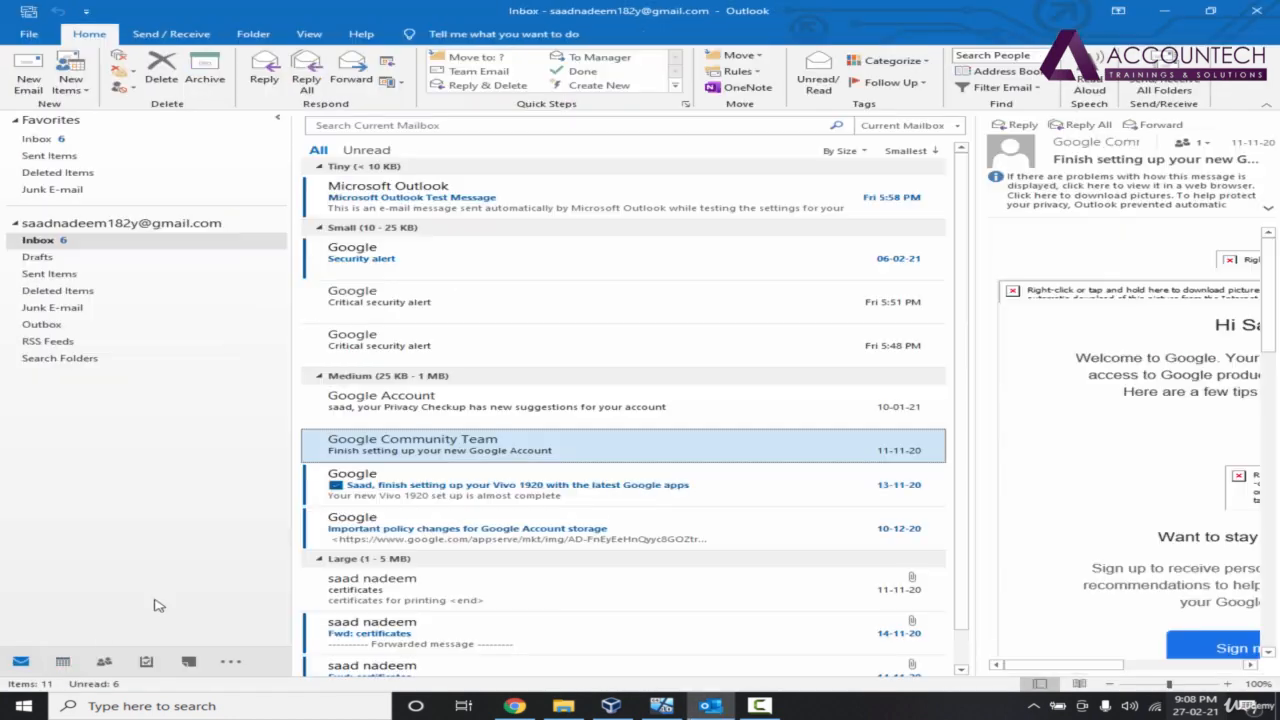
pyautogui.moveTo(637, 244); pyautogui.dragTo(629, 211)
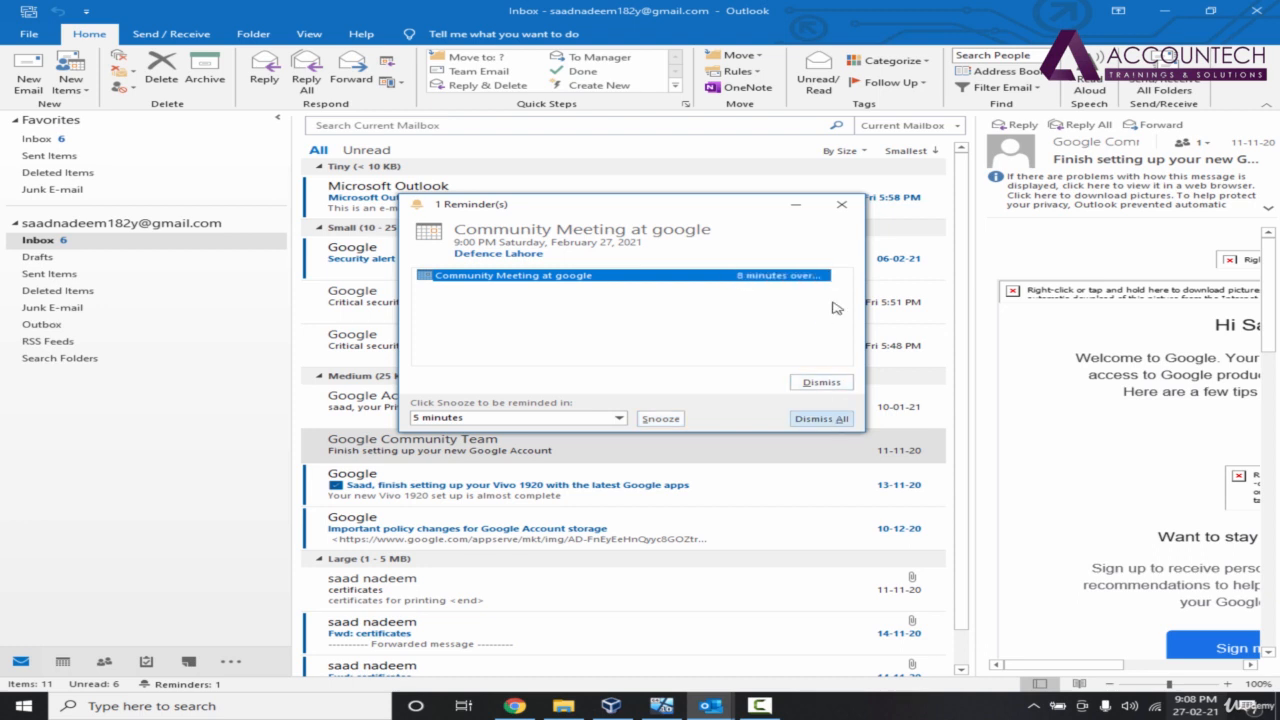
pyautogui.click(838, 207)
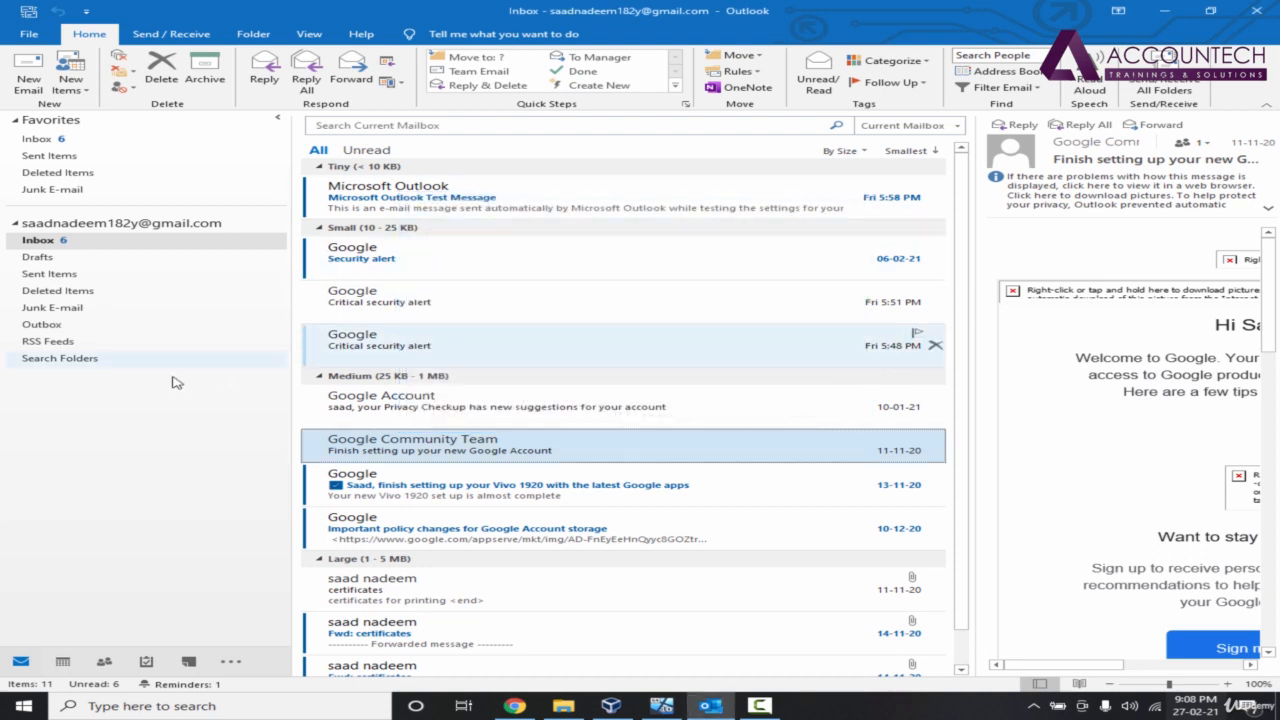
pyautogui.click(189, 447)
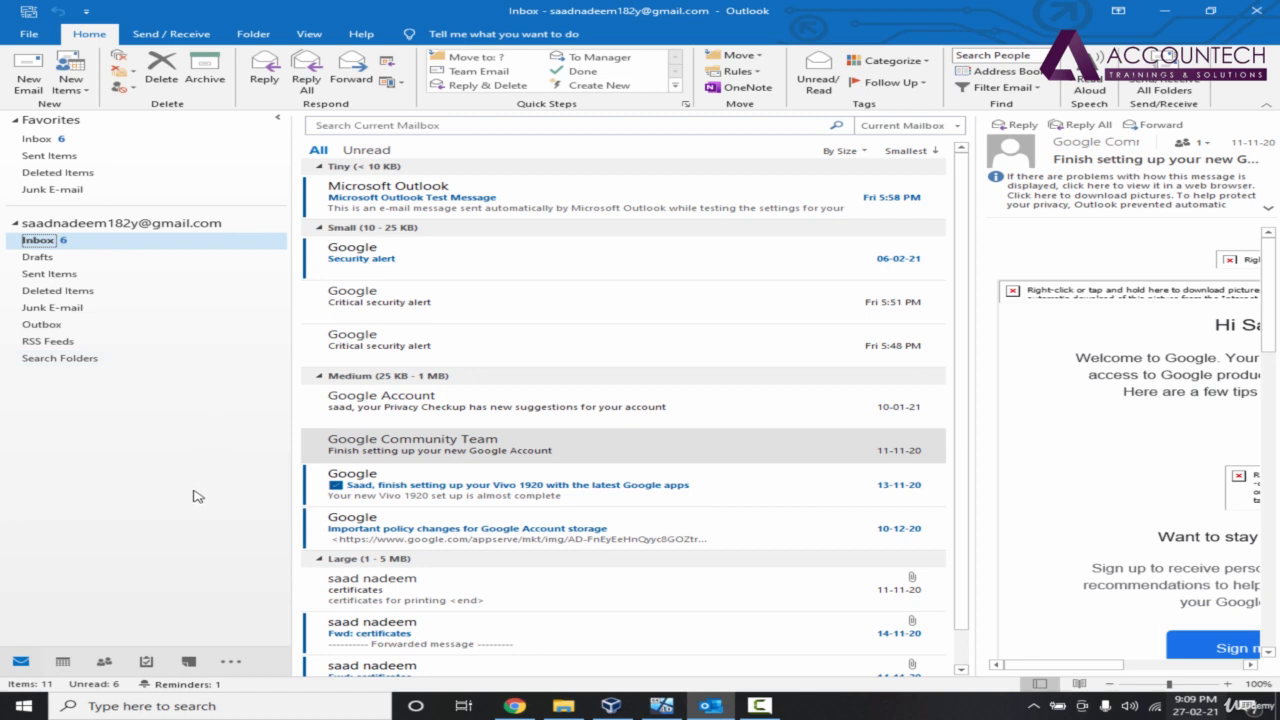
# Step: Set the reminder of the Community Meeting appointment on 27 February in the calendar to 4 hours
pyautogui.click(64, 662)
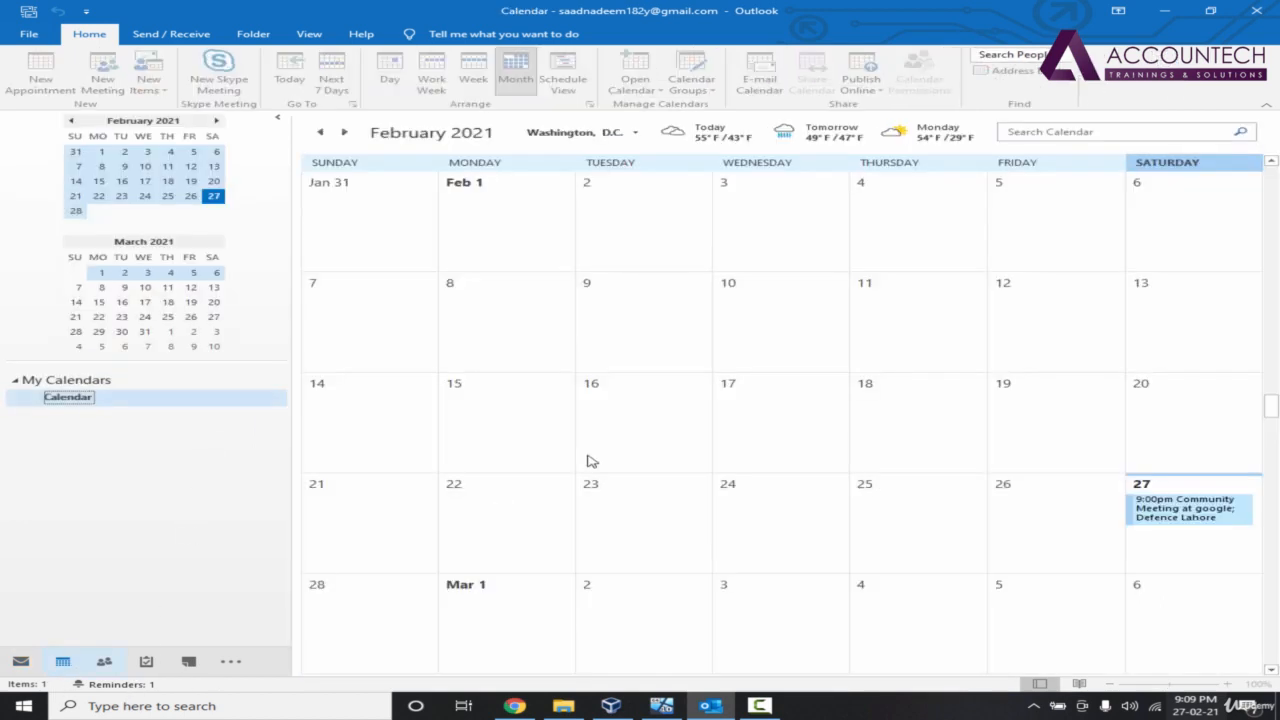
pyautogui.click(1200, 517)
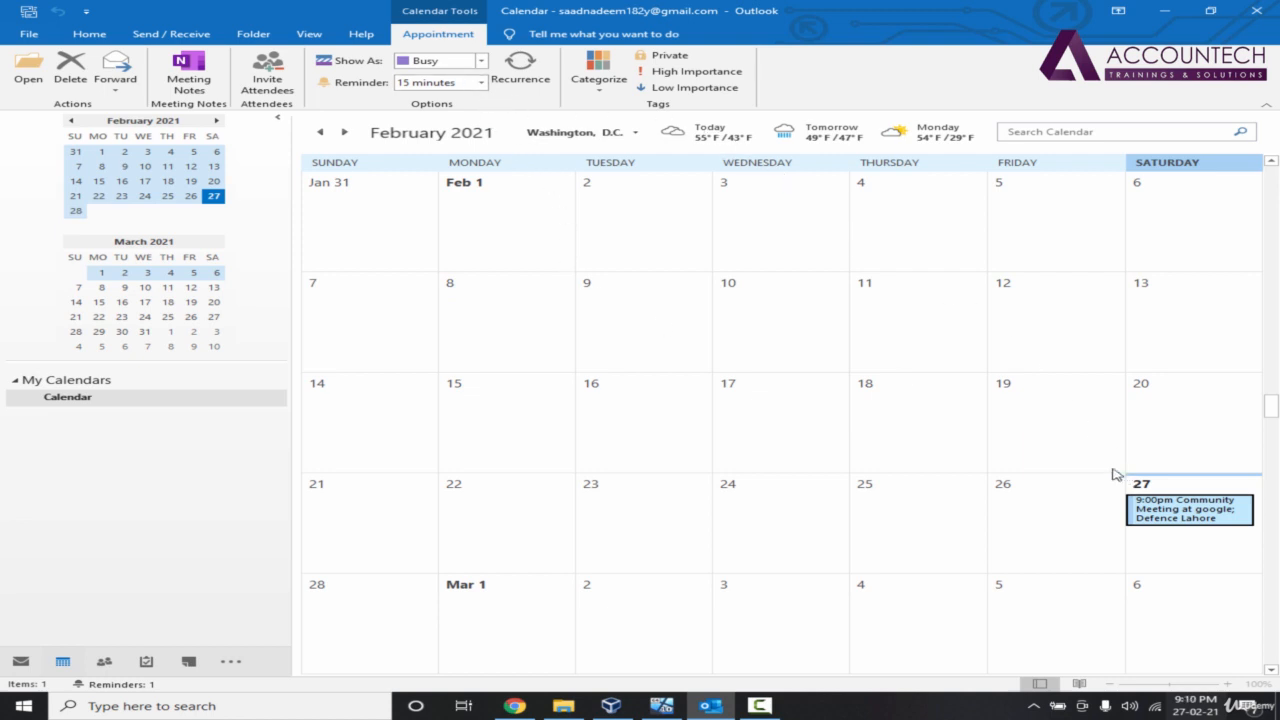
pyautogui.click(481, 83)
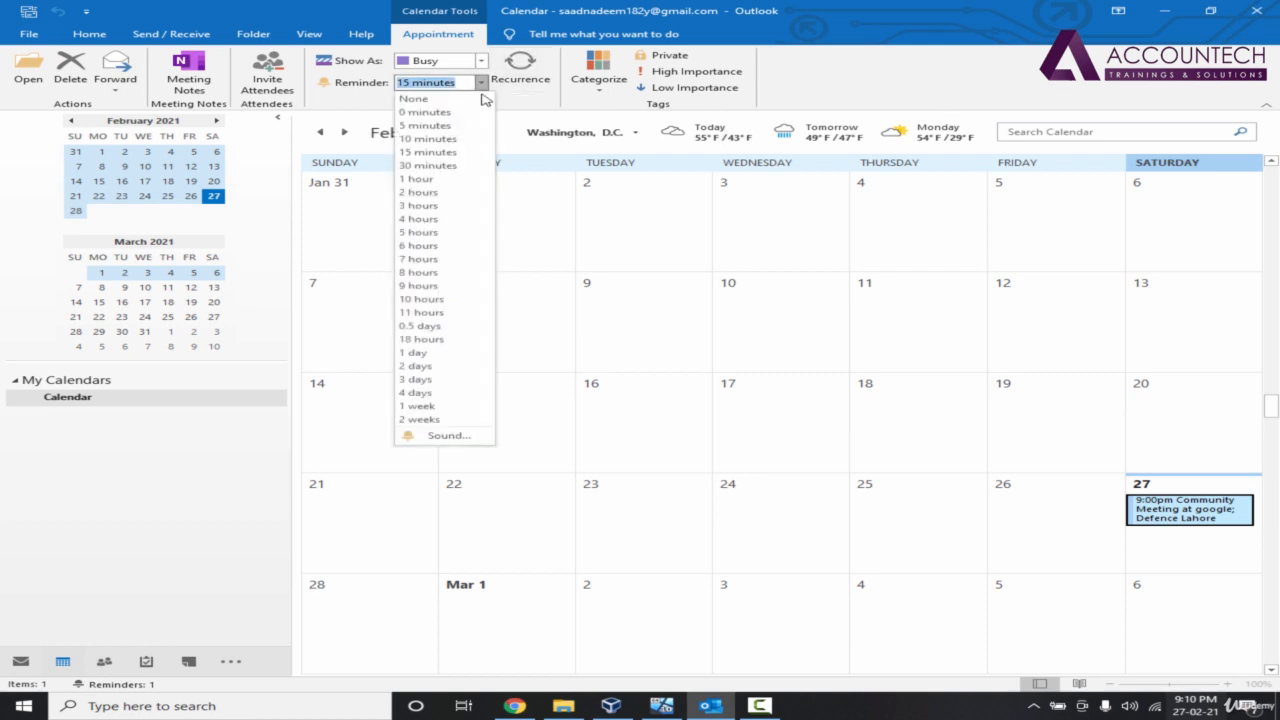
pyautogui.click(428, 222)
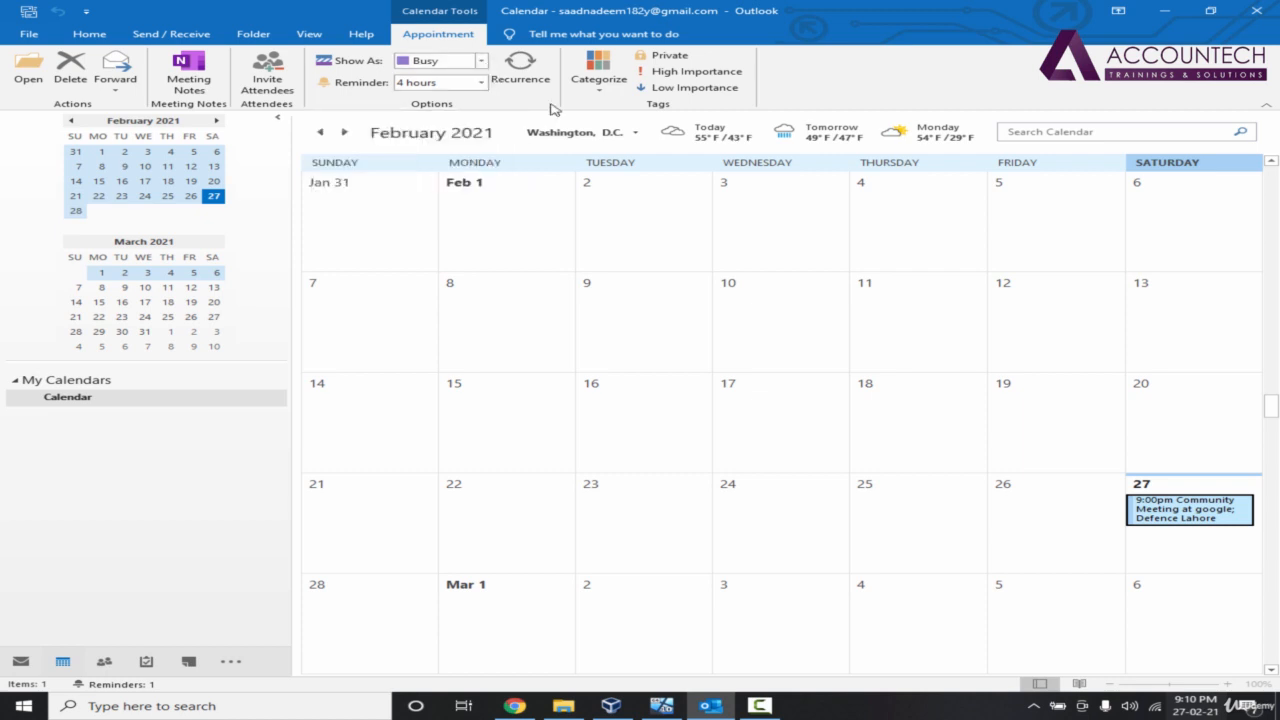
pyautogui.click(1173, 509)
pyautogui.click(1060, 430)
pyautogui.click(1175, 429)
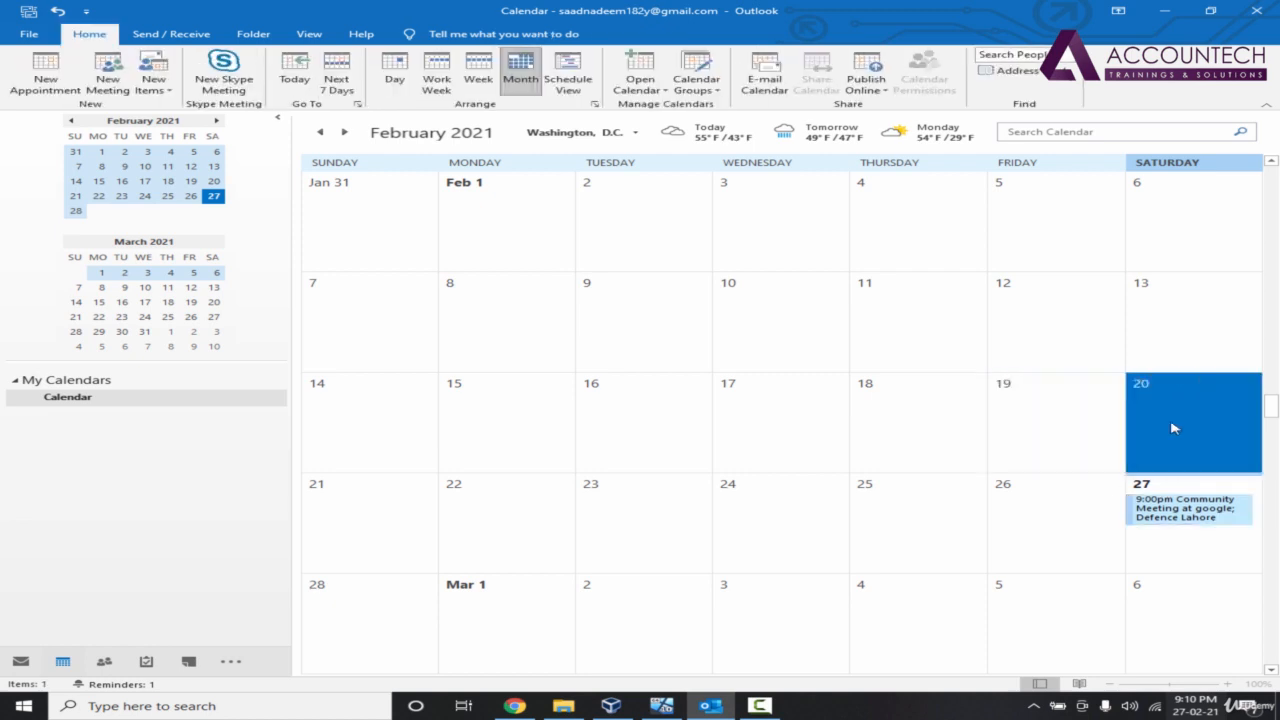
pyautogui.click(855, 311)
pyautogui.click(855, 311)
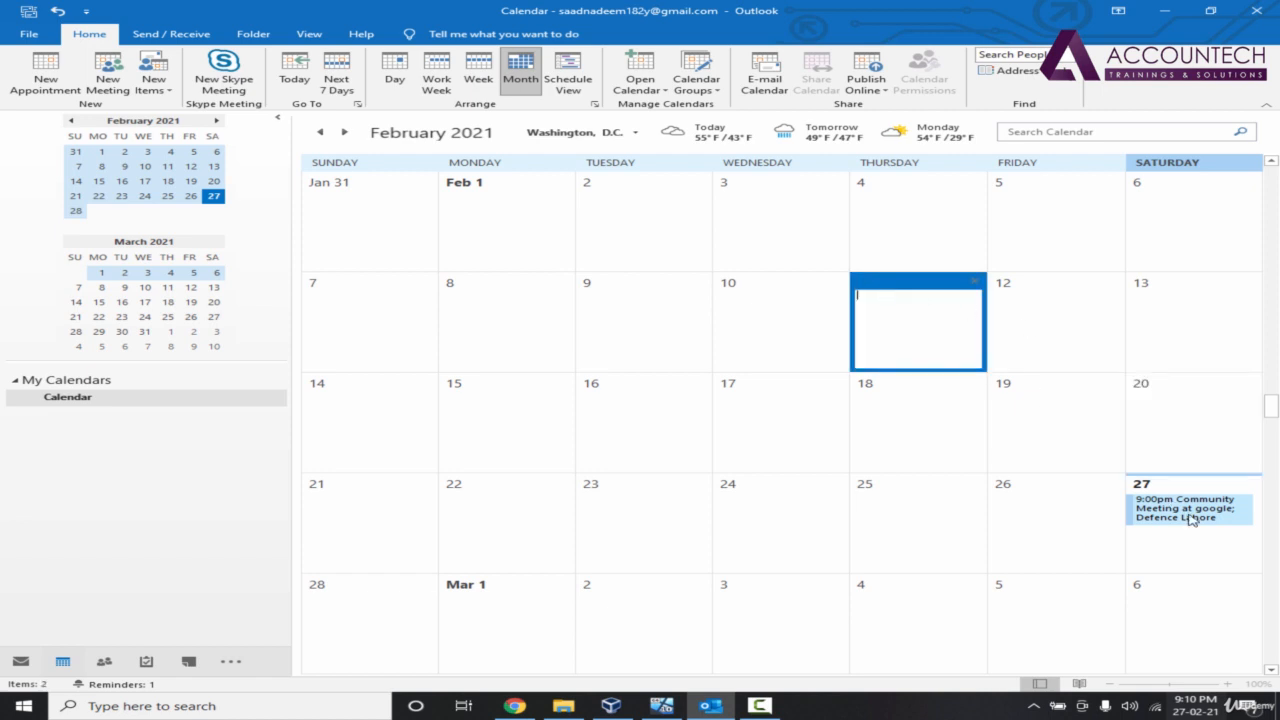
pyautogui.click(1217, 488)
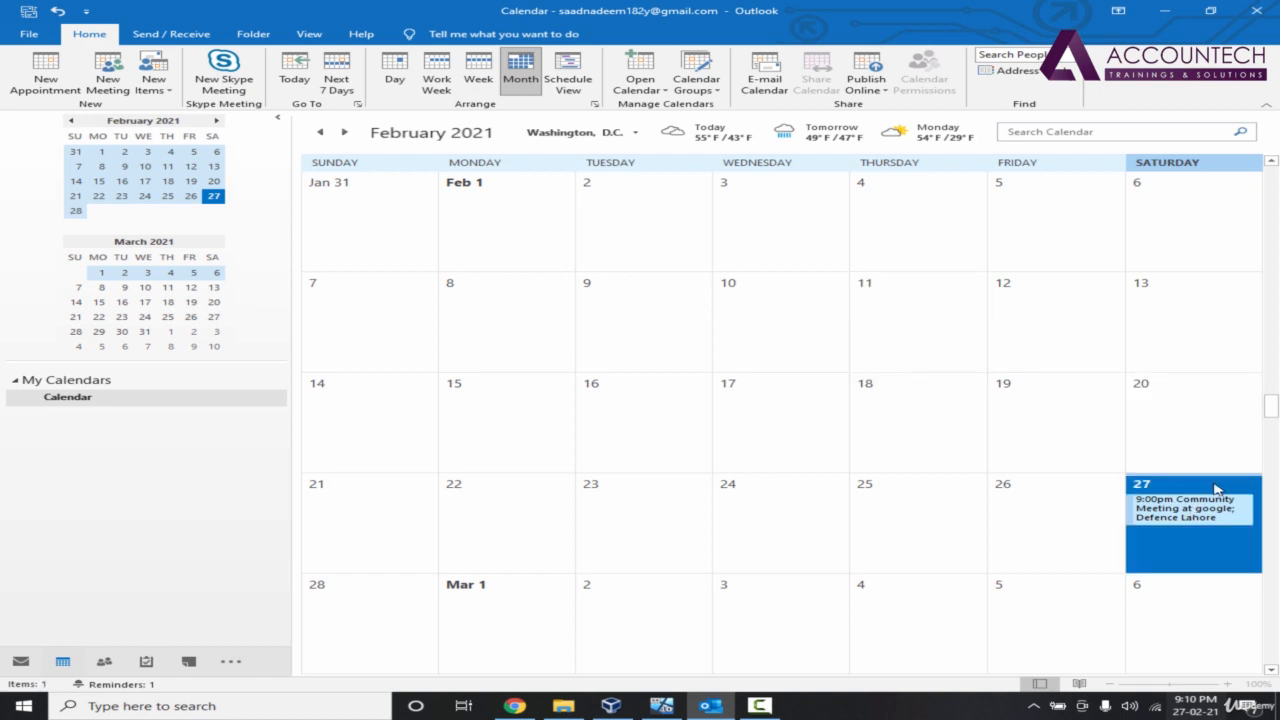
pyautogui.click(1193, 512)
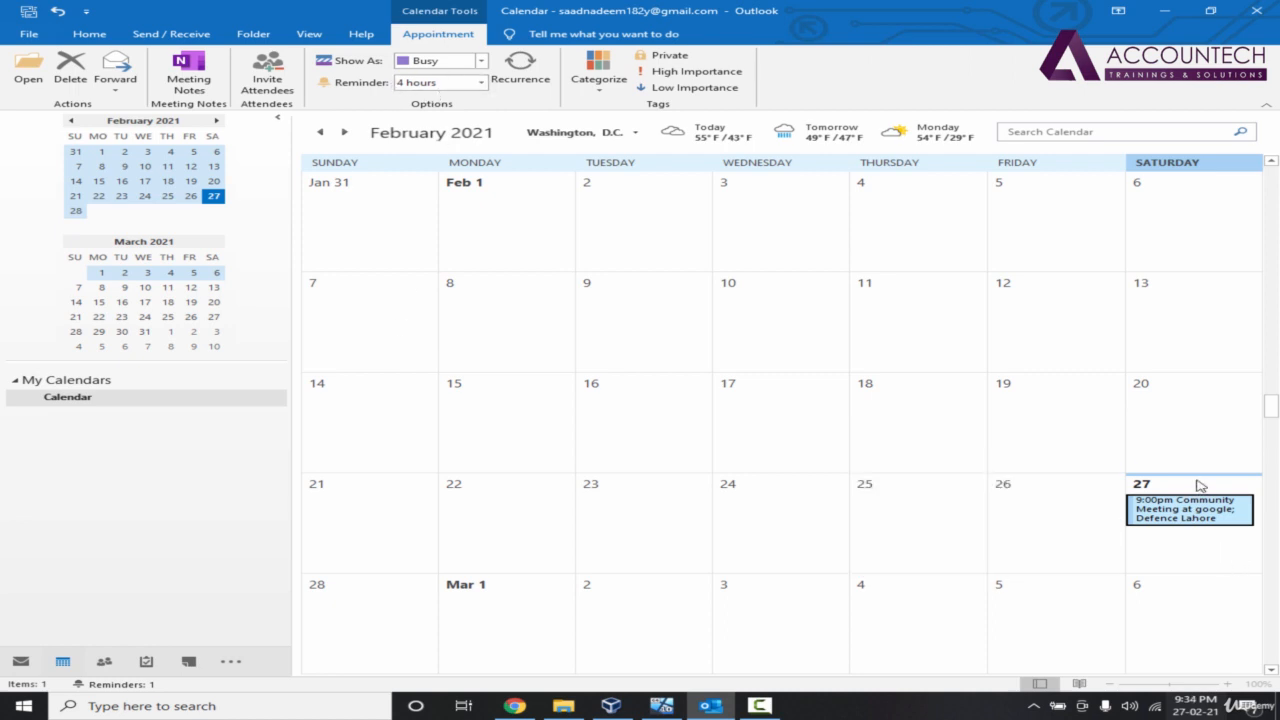
pyautogui.click(1197, 487)
pyautogui.press('Escape')
pyautogui.click(1081, 441)
# Step: Make the Community Meeting appointment recur weekly on Saturday from 27-02-21, ending by Sat 01-05-21
pyautogui.click(1170, 518)
pyautogui.click(1157, 519)
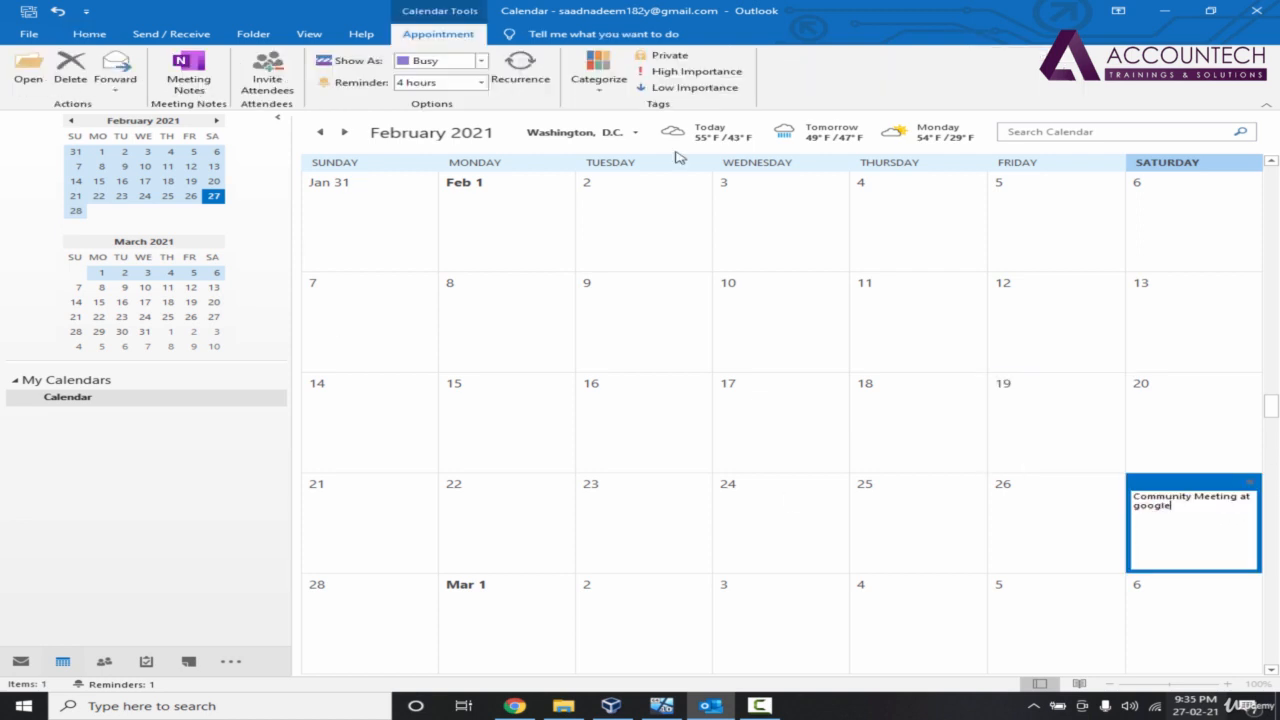
pyautogui.click(519, 79)
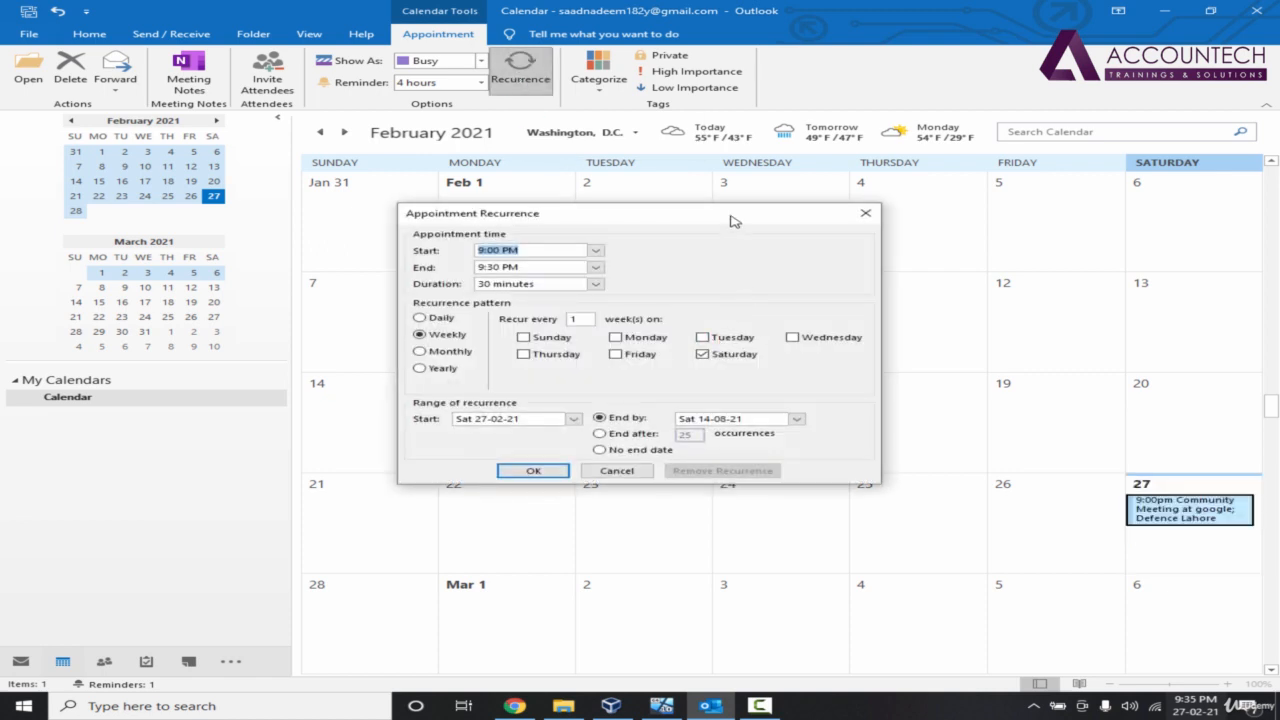
pyautogui.moveTo(735, 220); pyautogui.dragTo(769, 188)
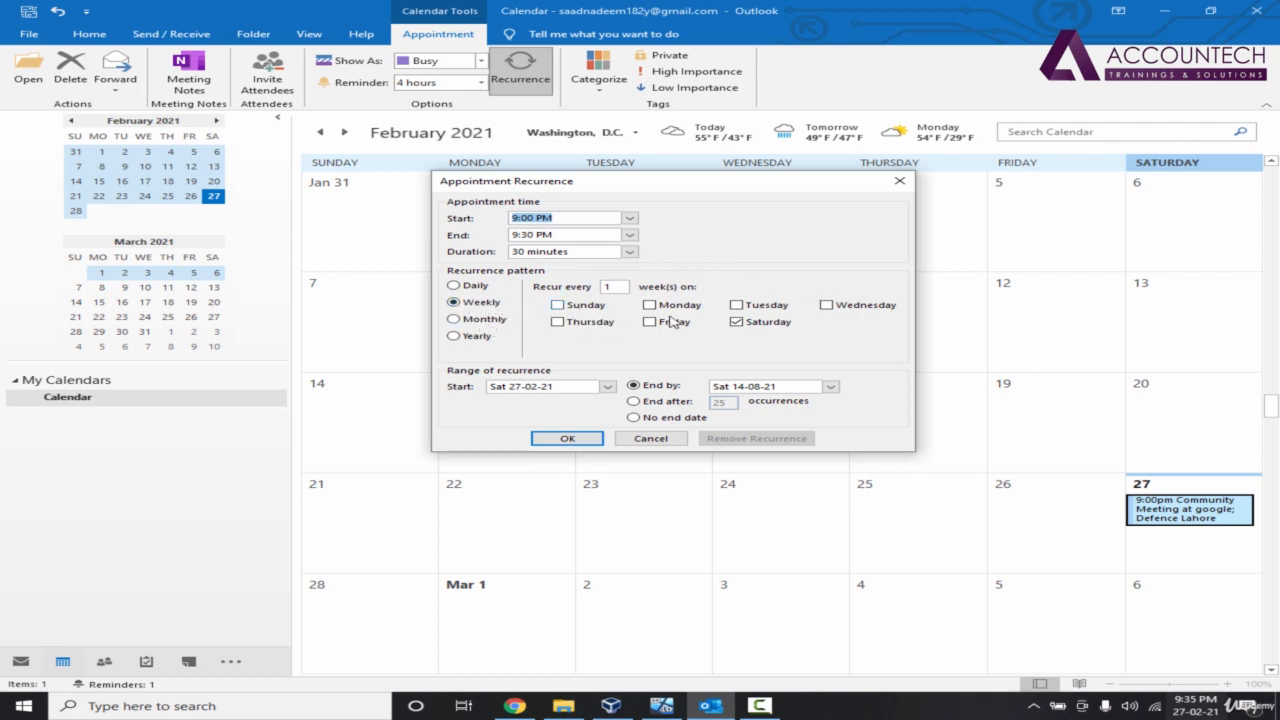
pyautogui.click(607, 287)
pyautogui.click(660, 419)
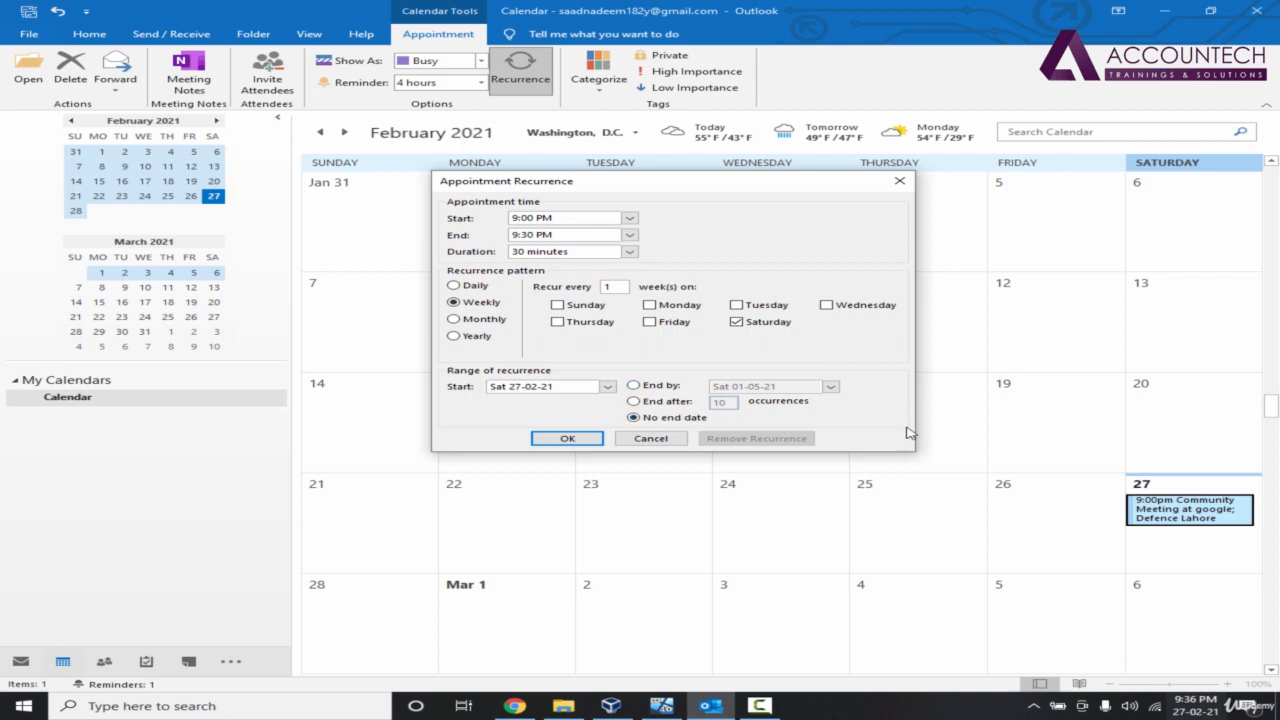
pyautogui.click(662, 386)
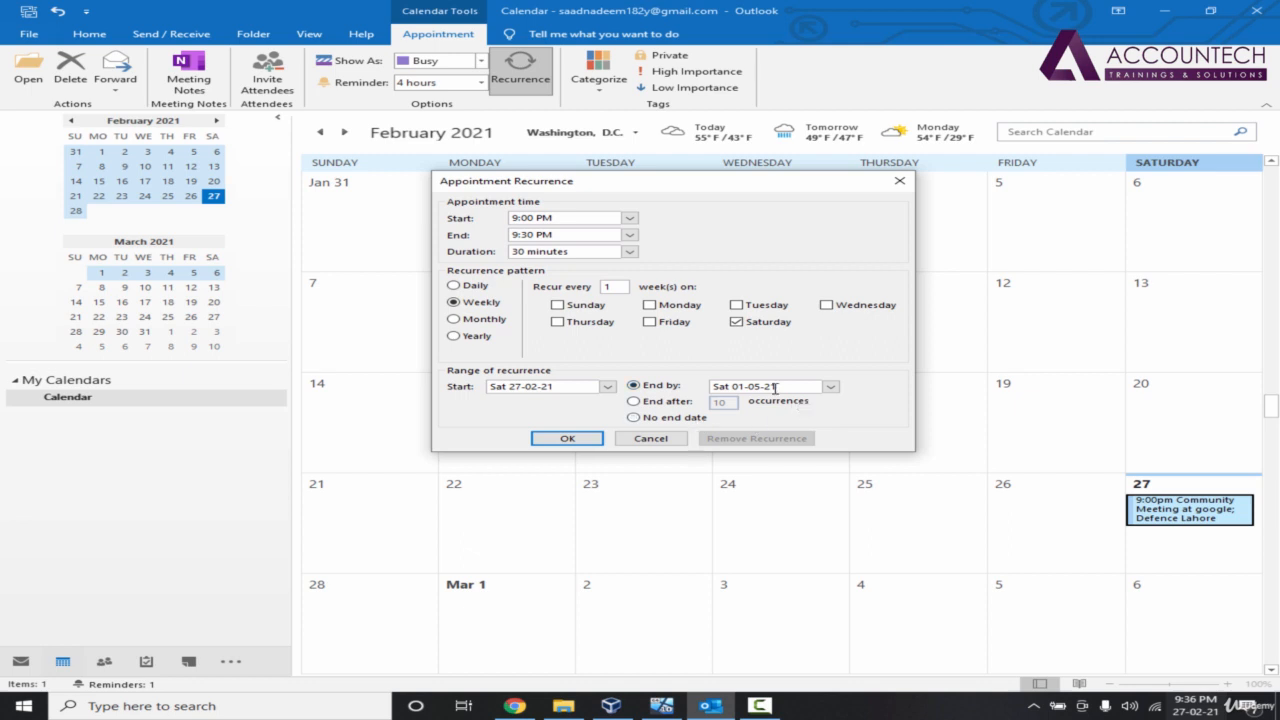
pyautogui.click(567, 438)
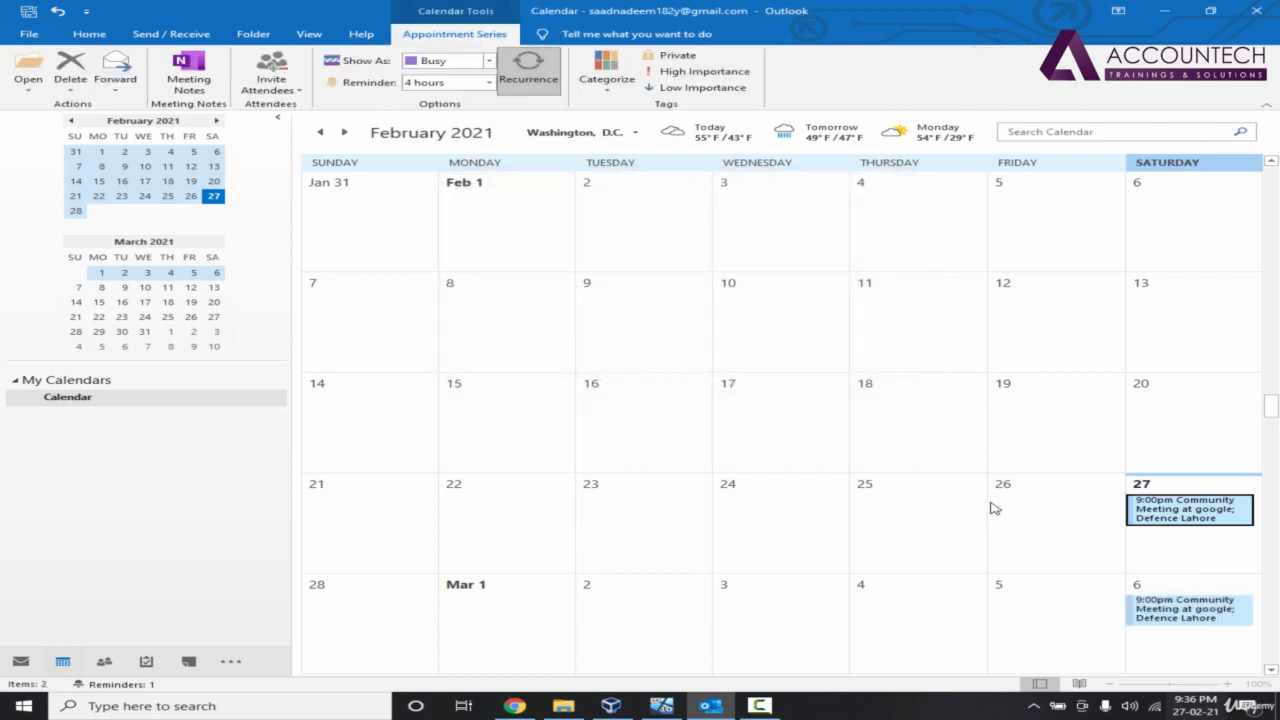
# Step: Check the Saturday occurrences of the Community Meeting across February, March and April in the month view
pyautogui.scroll(-4, 1200, 503)
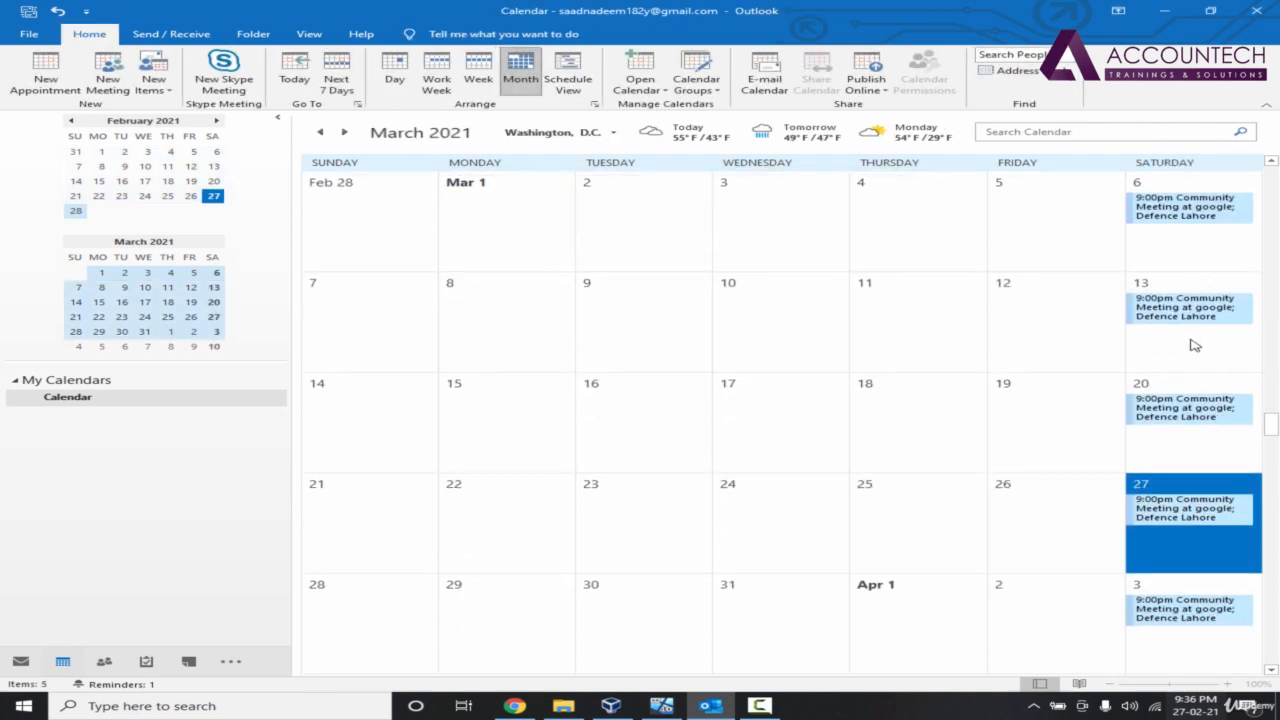
pyautogui.click(1207, 408)
pyautogui.click(1206, 507)
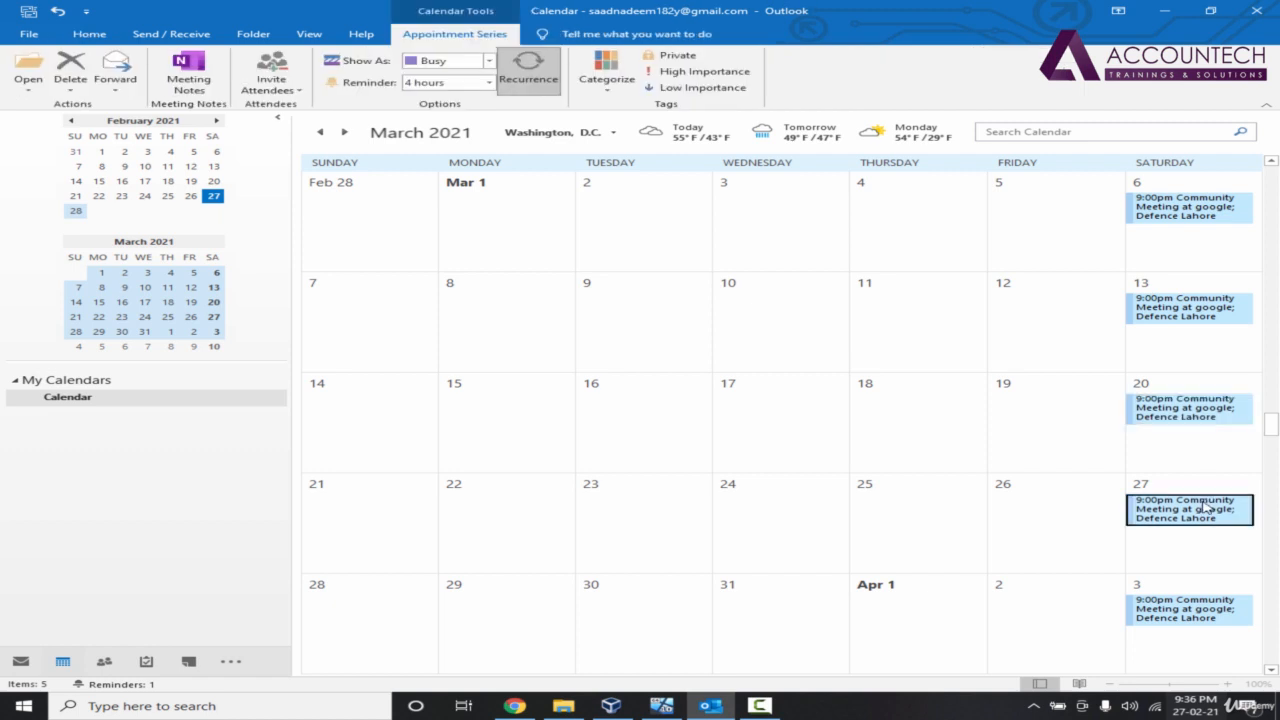
pyautogui.click(1220, 608)
pyautogui.scroll(6, 1220, 606)
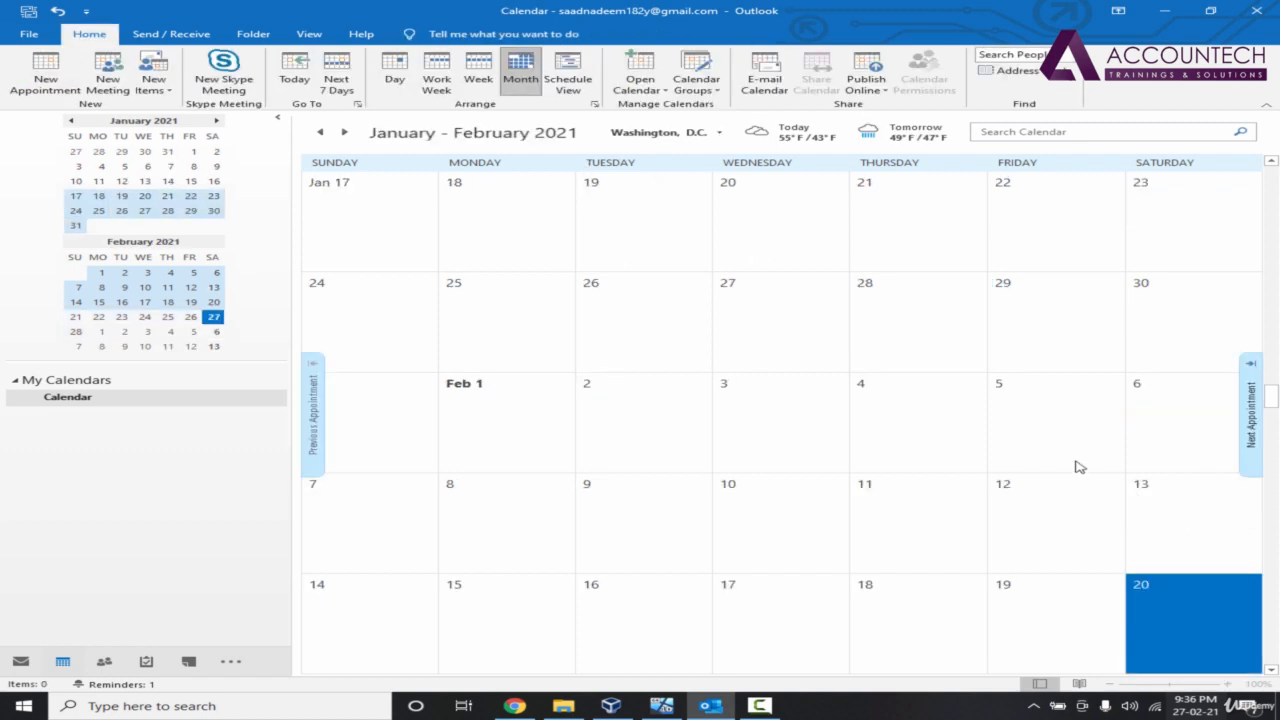
pyautogui.scroll(-4, 1080, 468)
pyautogui.click(1240, 312)
pyautogui.moveTo(1213, 420)
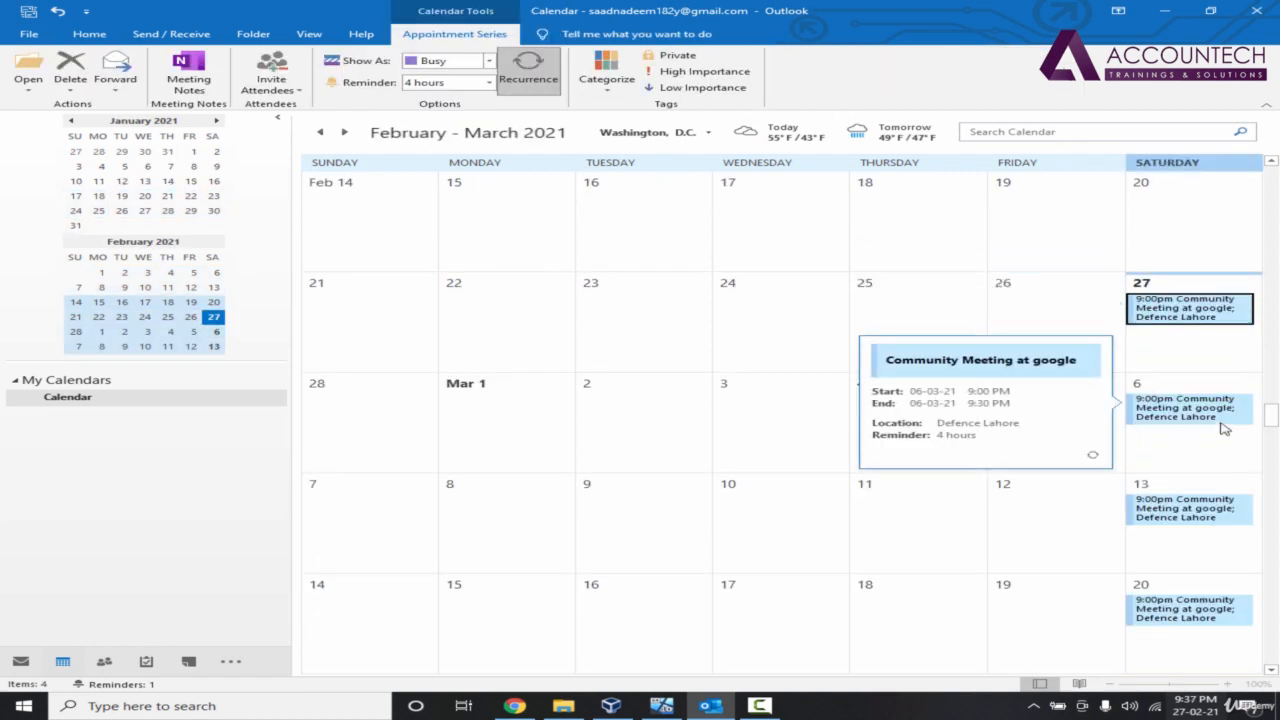
pyautogui.click(1213, 420)
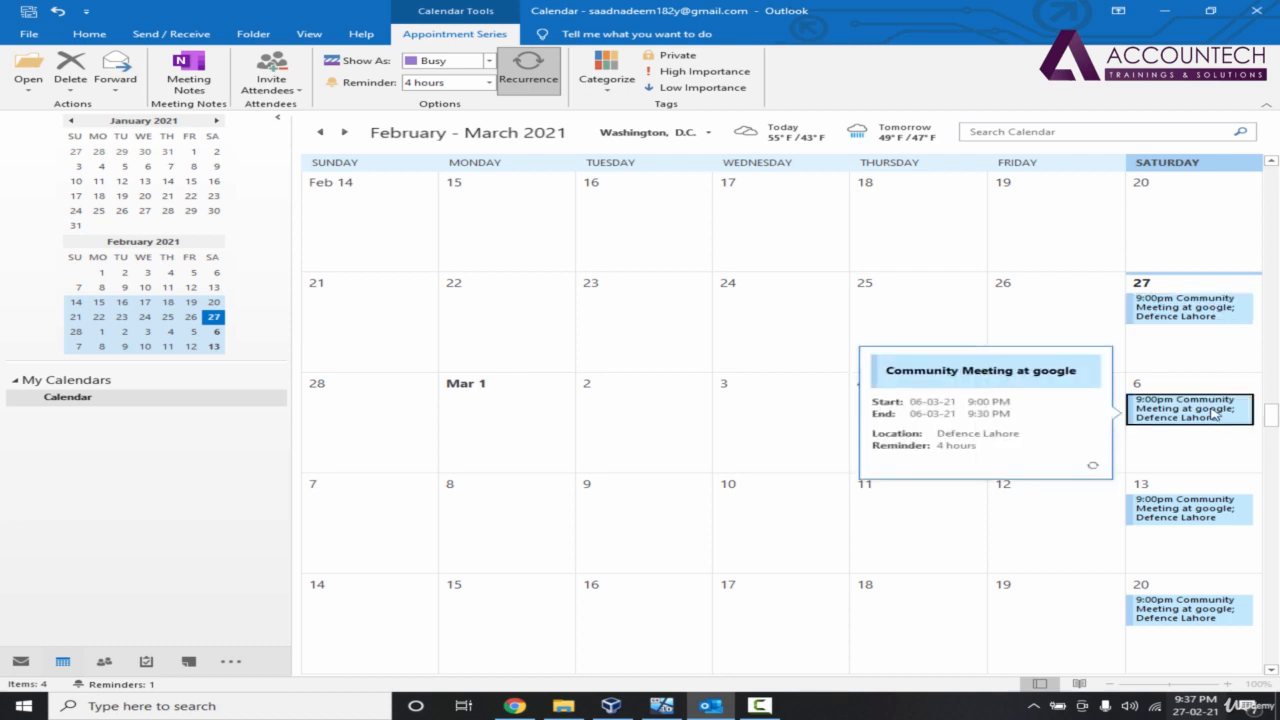
# Step: Change the Community Meeting series' weekly recurrence day from Saturday to Monday
pyautogui.click(1215, 318)
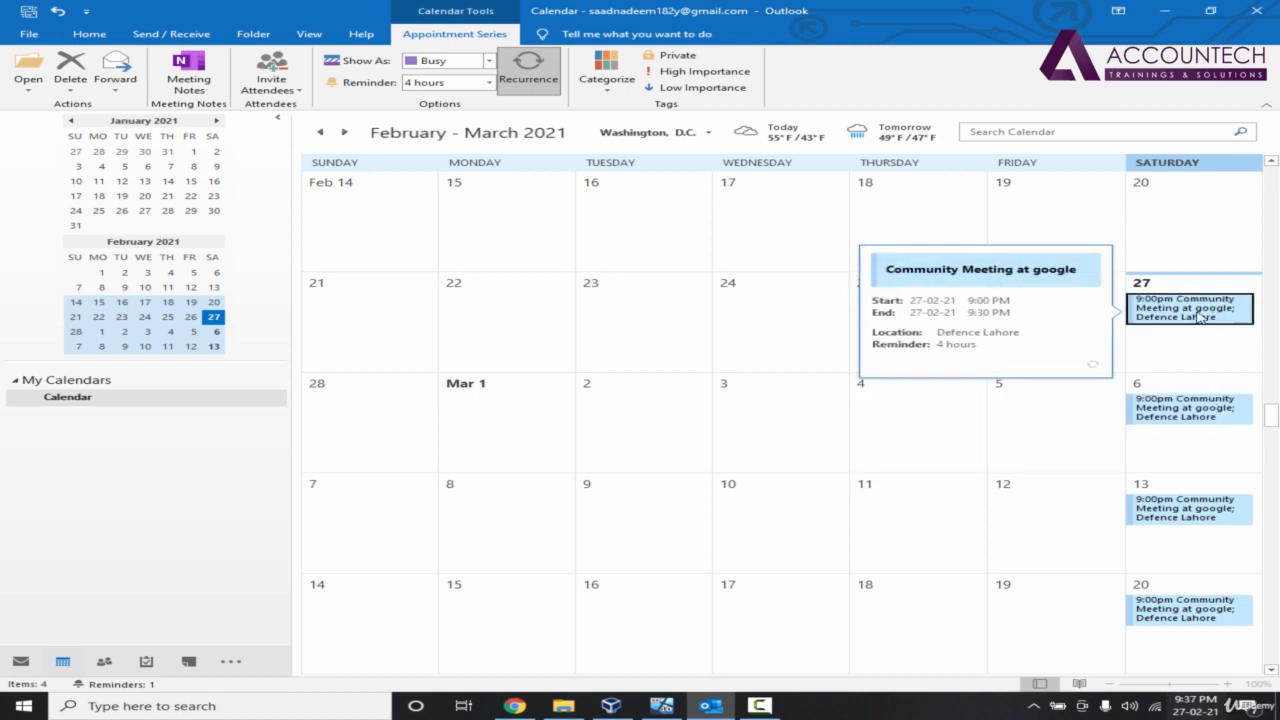
pyautogui.scroll(3, 1215, 320)
pyautogui.click(552, 86)
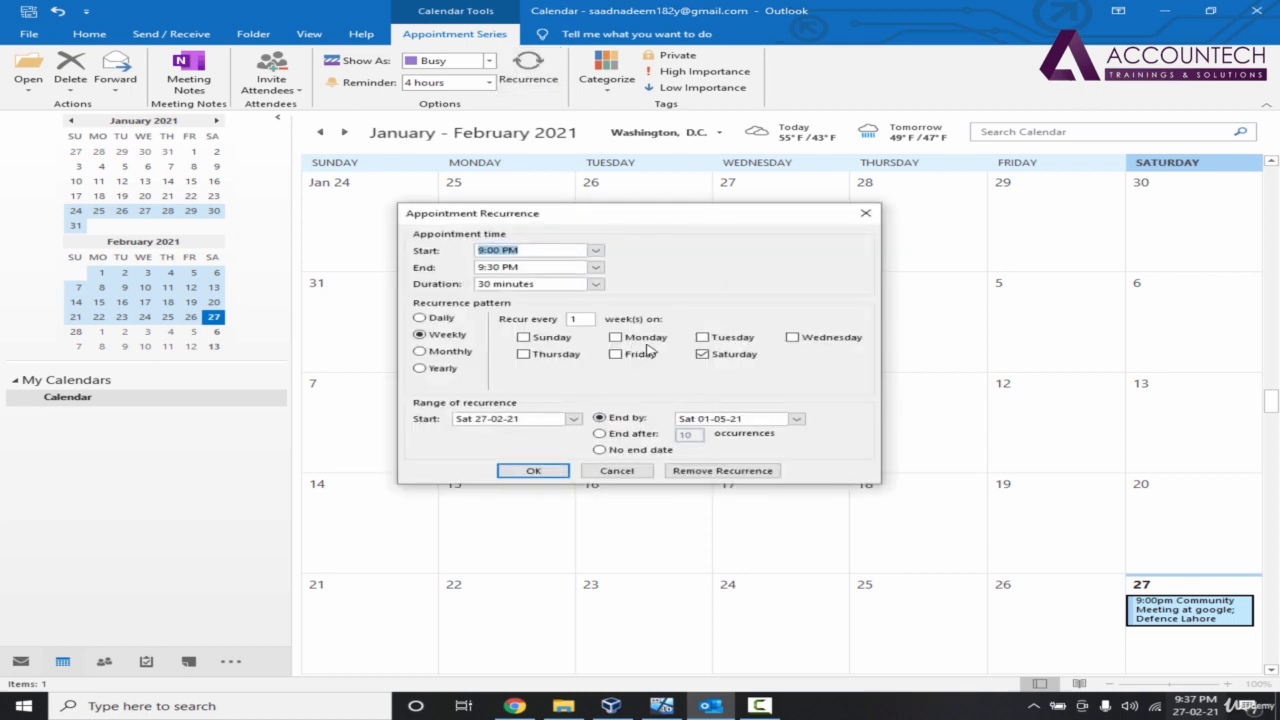
pyautogui.click(712, 356)
pyautogui.click(616, 340)
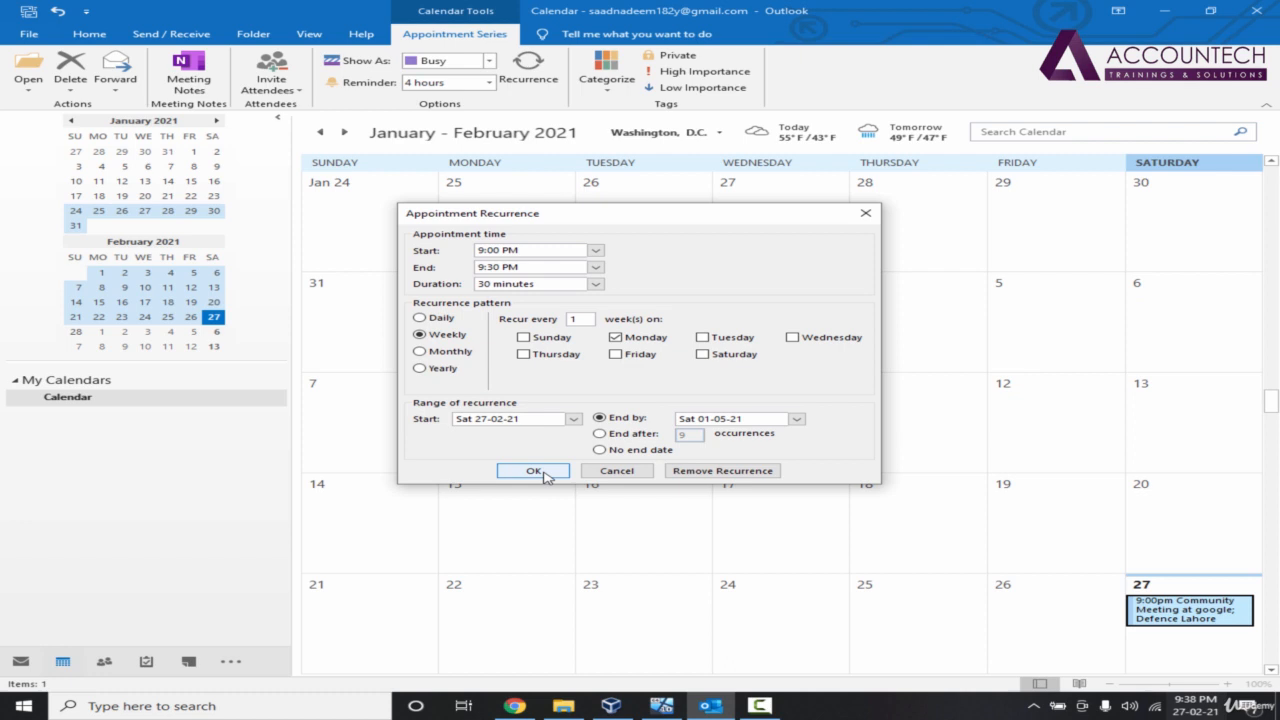
pyautogui.click(534, 471)
# Step: Delete the whole recurring Community Meeting series by way of its Monday 15 March occurrence
pyautogui.scroll(-3, 1037, 452)
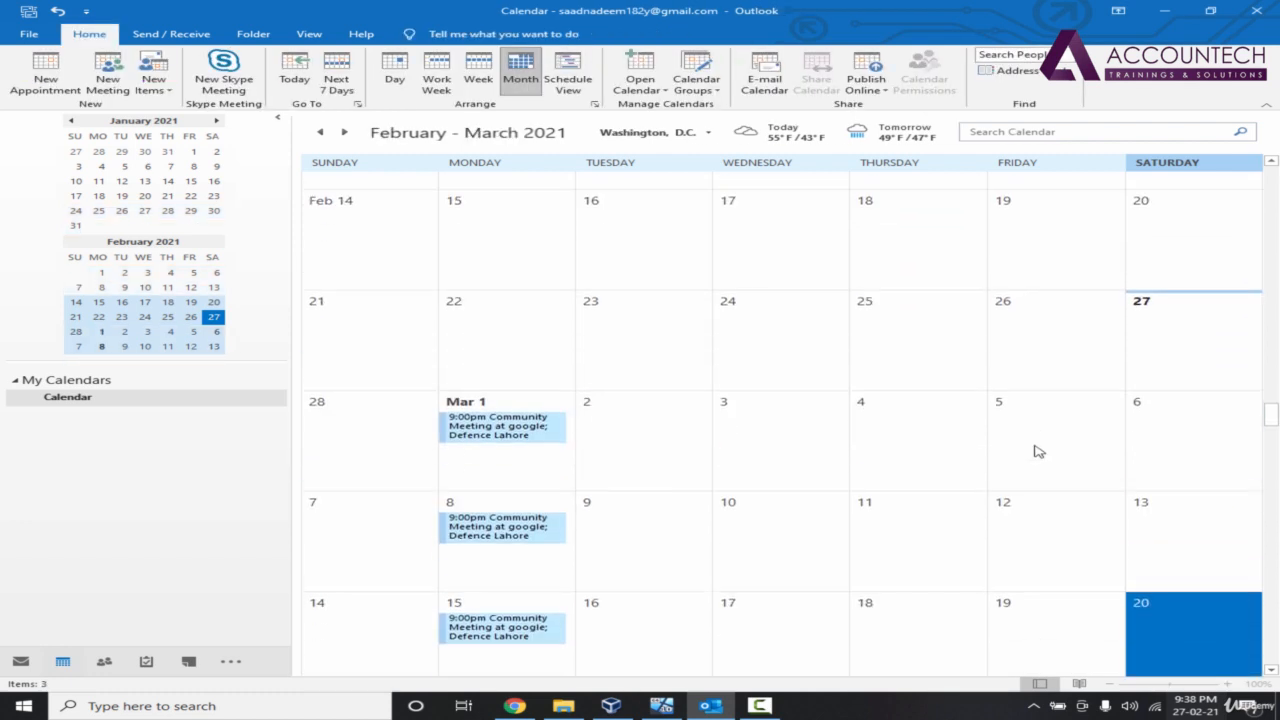
pyautogui.scroll(-3, 1037, 452)
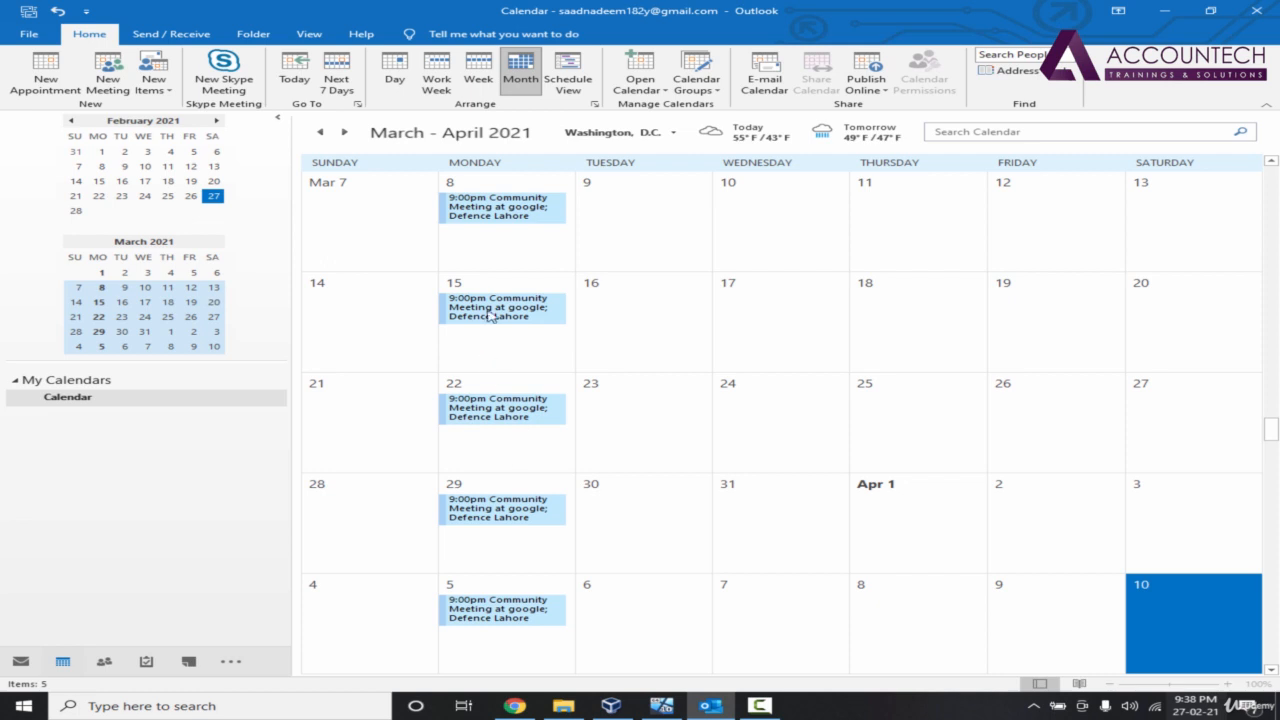
pyautogui.click(501, 312)
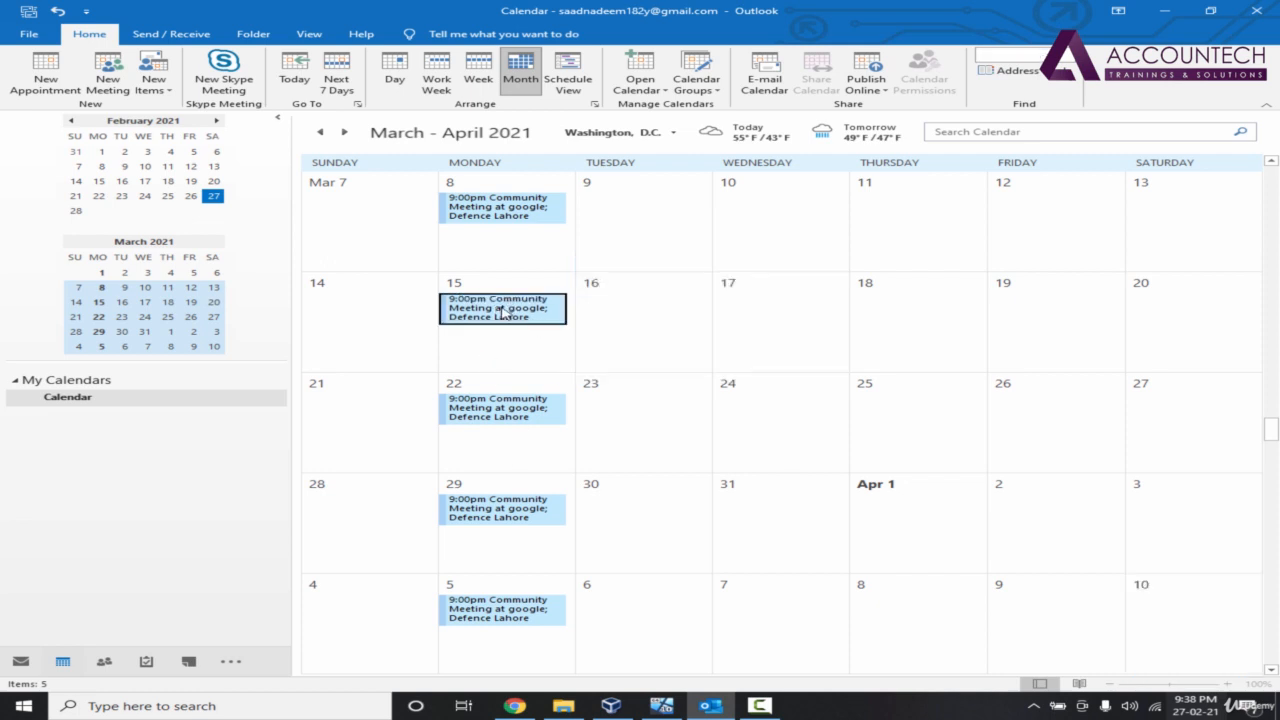
pyautogui.moveTo(508, 314)
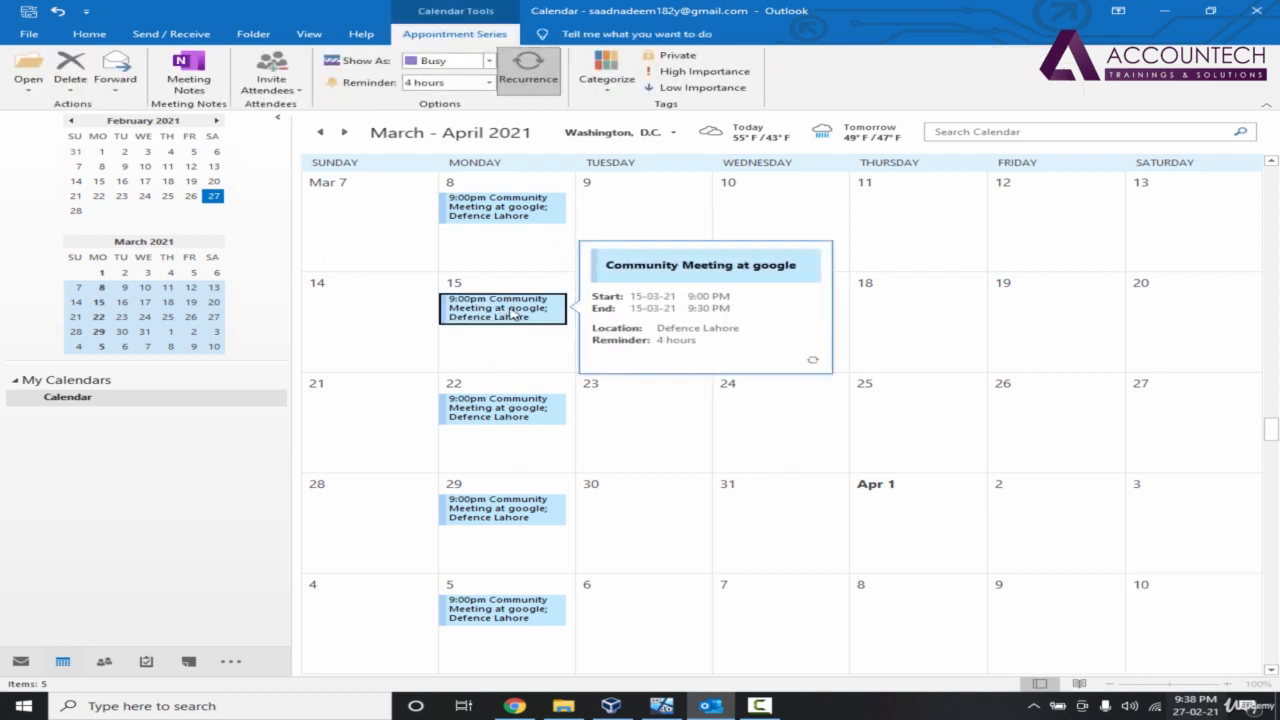
pyautogui.rightClick(512, 314)
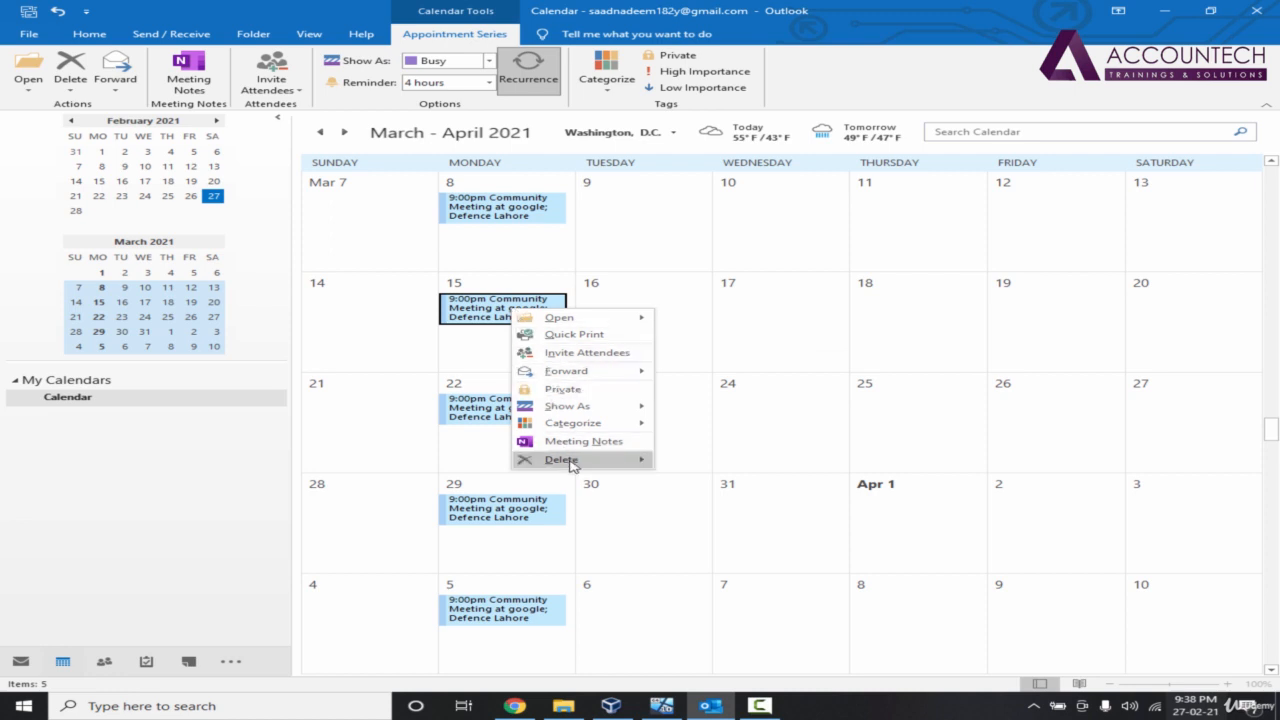
pyautogui.moveTo(573, 465)
pyautogui.click(712, 478)
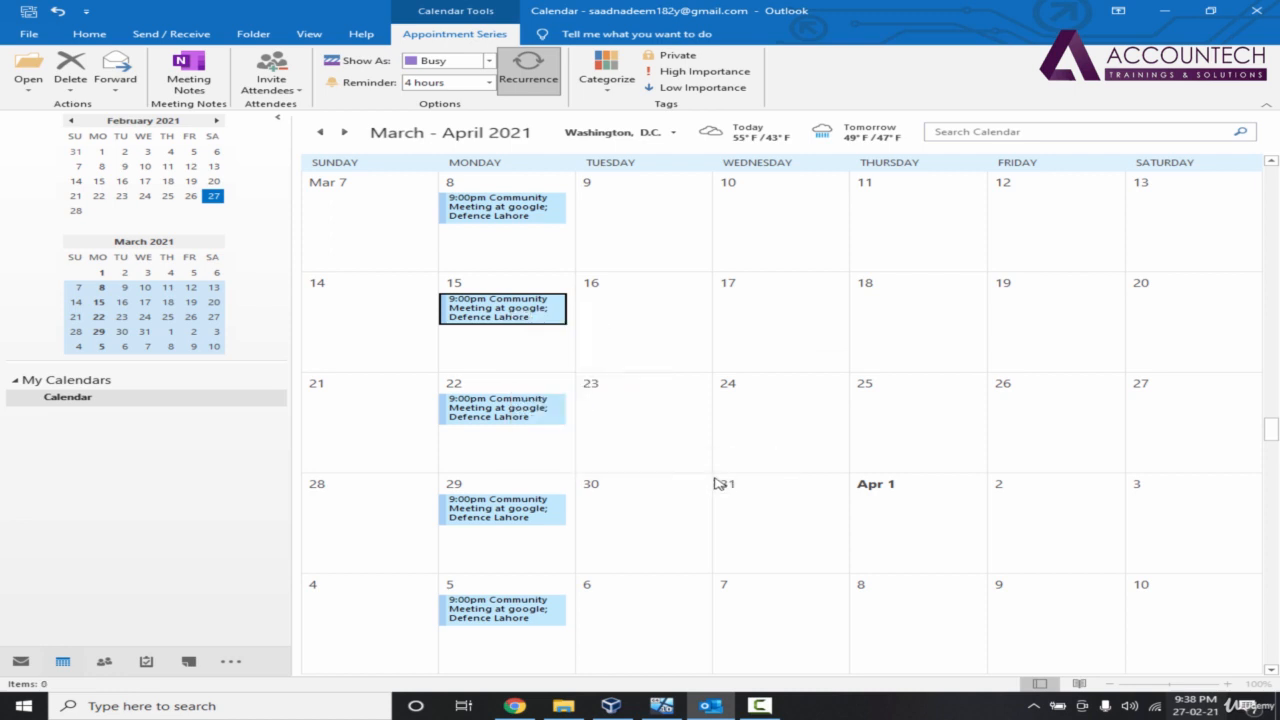